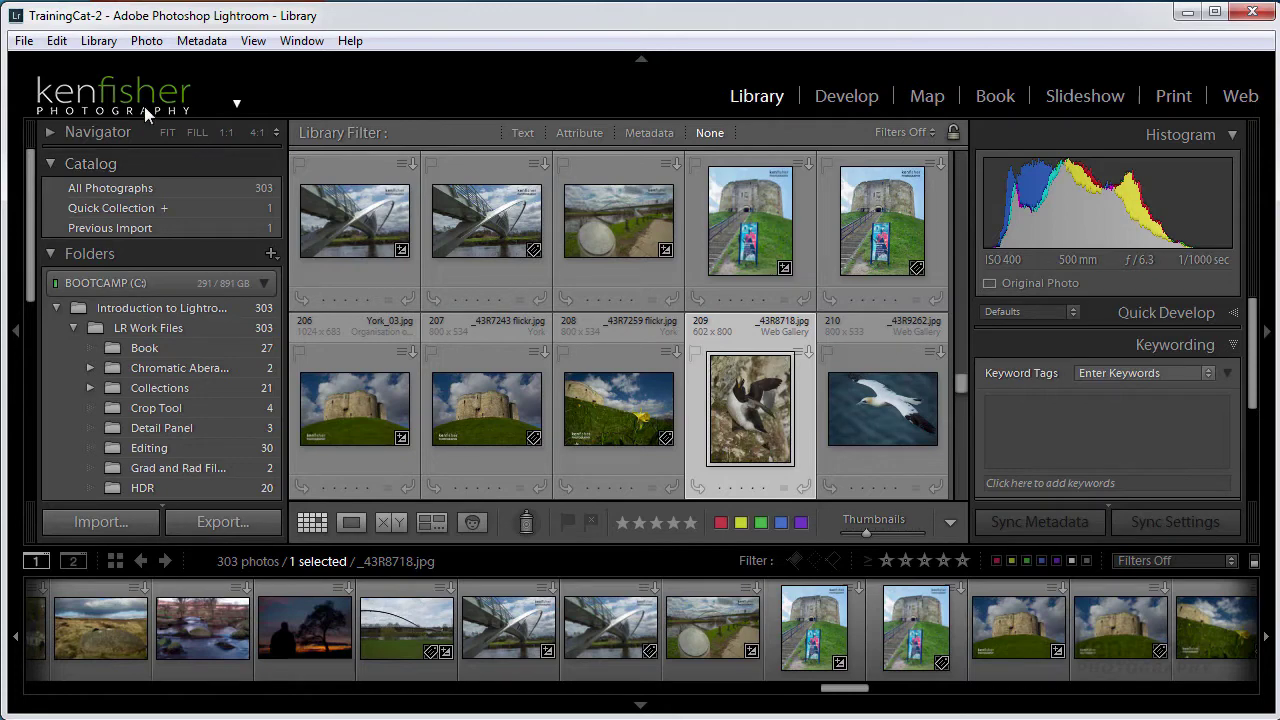
# - Open the application preferences and display the Performance settings
pyautogui.click(56, 40)
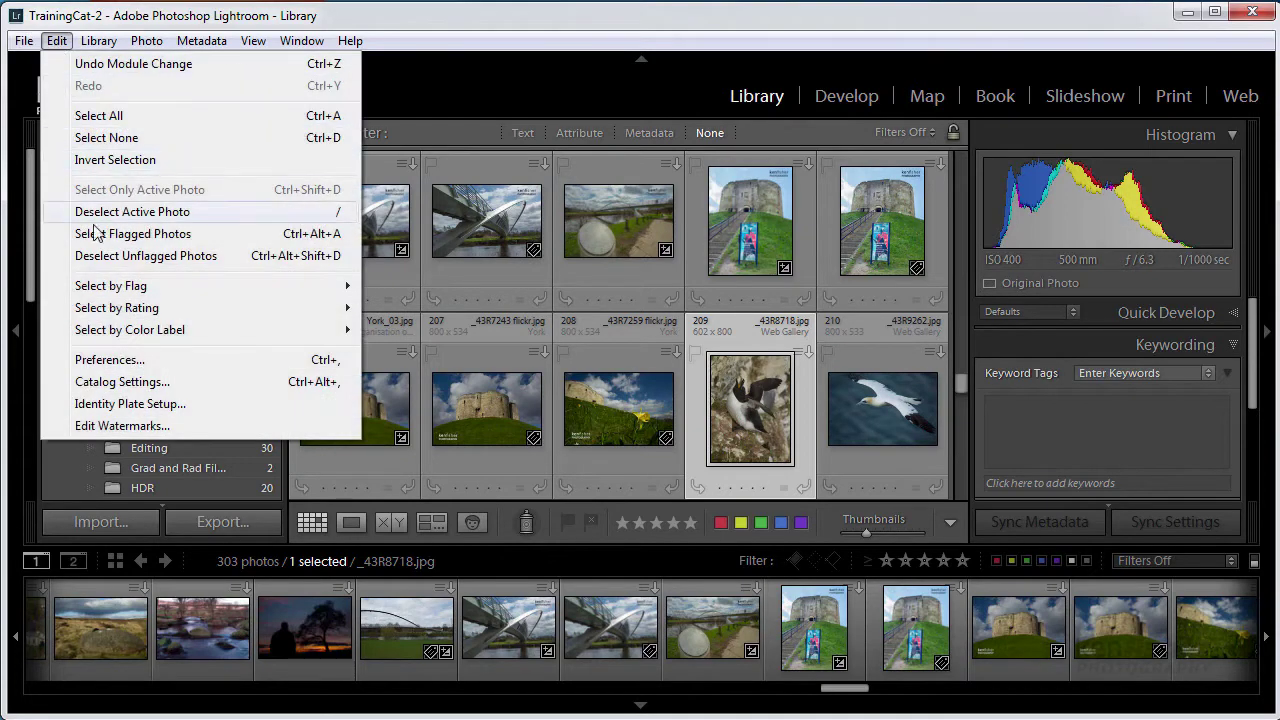
pyautogui.click(137, 362)
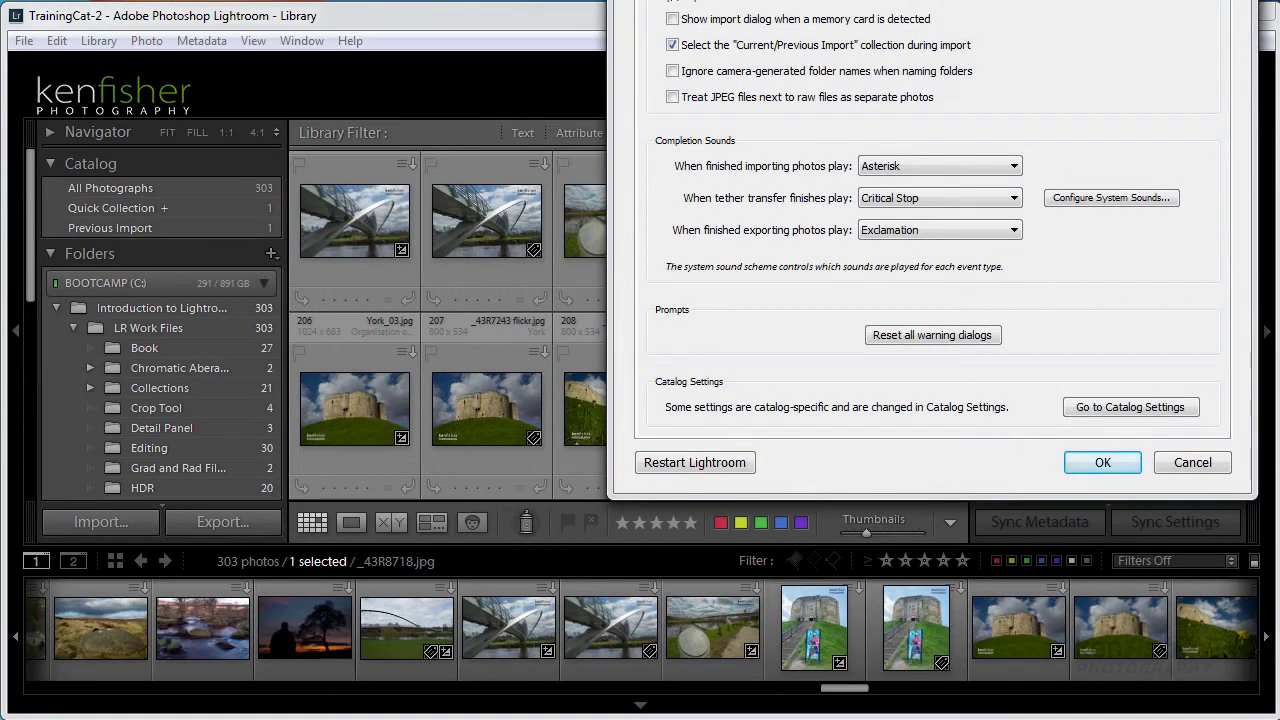
pyautogui.moveTo(900, 0); pyautogui.dragTo(688, 62)
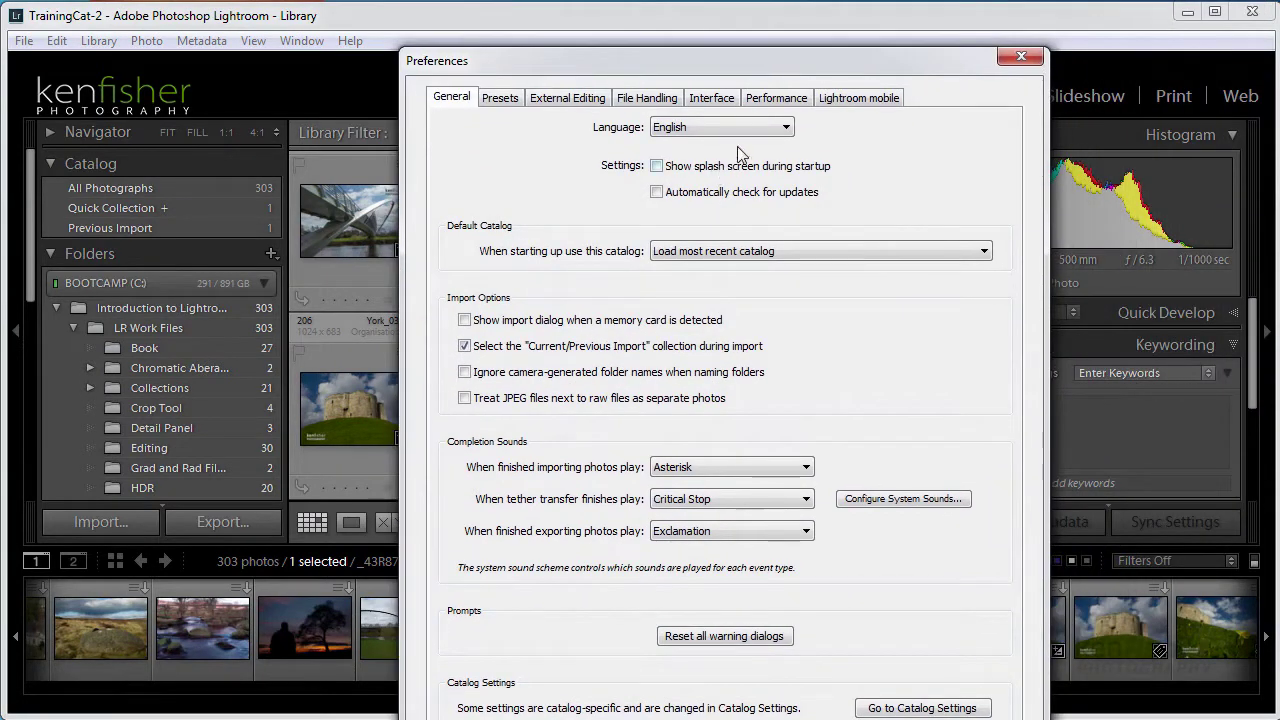
pyautogui.click(776, 101)
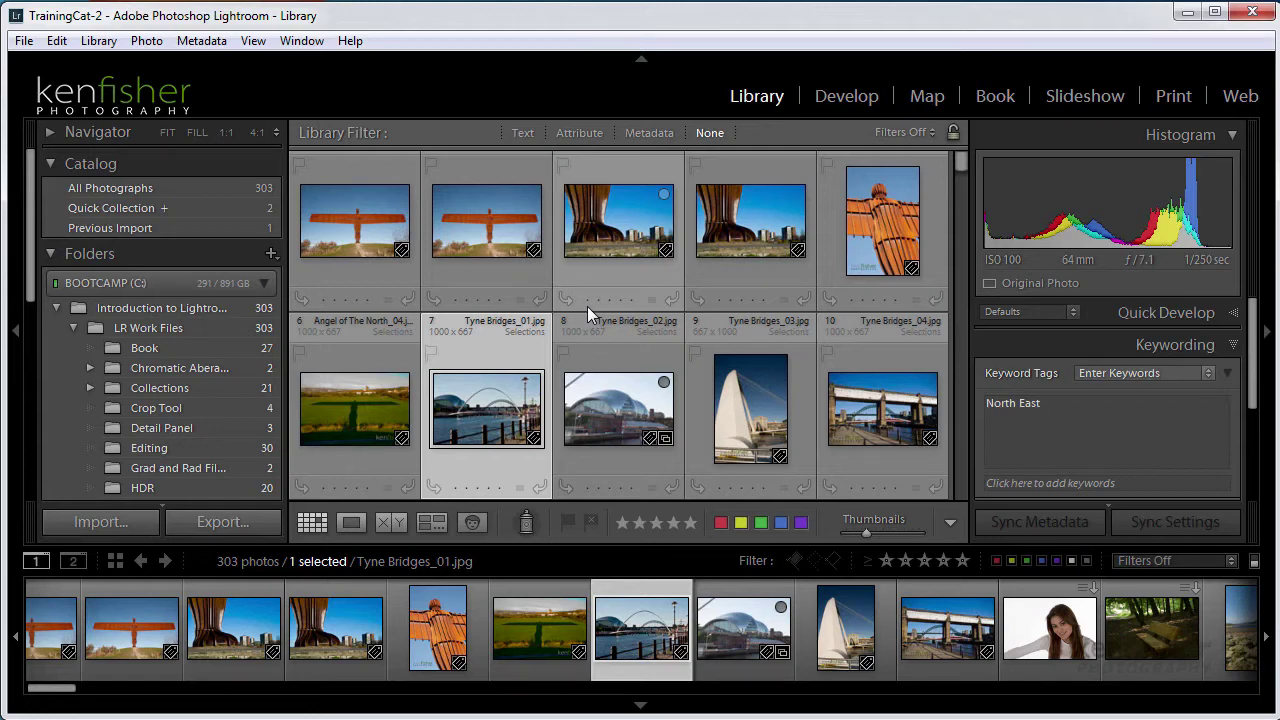
# - Set the catalog's Standard Preview Size to Auto (2560px) in the file handling section of the catalog settings
pyautogui.click(52, 44)
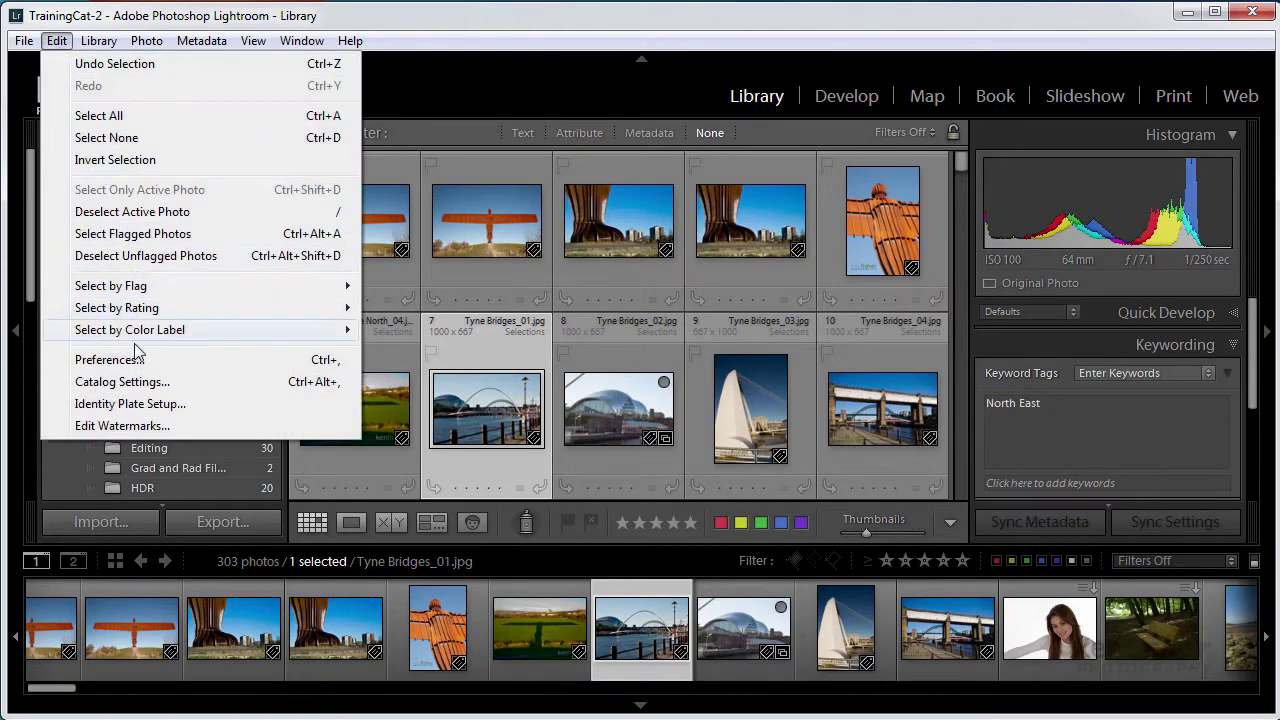
pyautogui.click(108, 360)
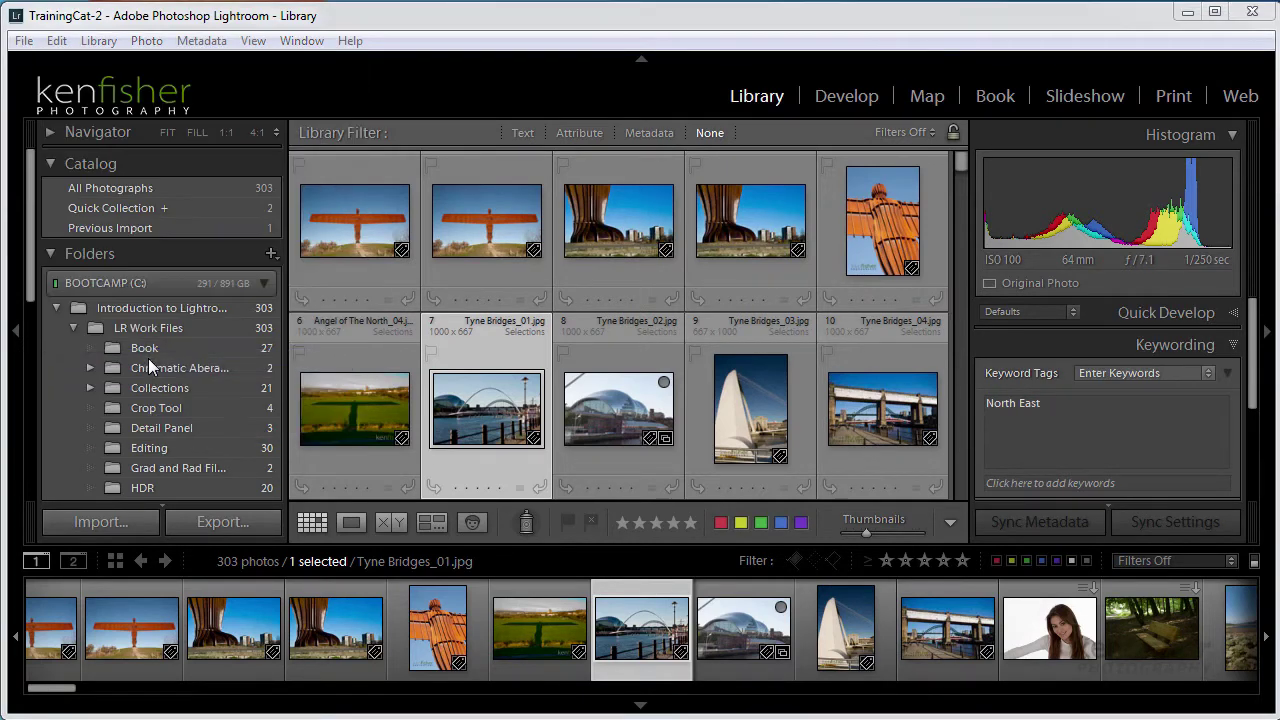
pyautogui.moveTo(1103, 0); pyautogui.dragTo(922, 0)
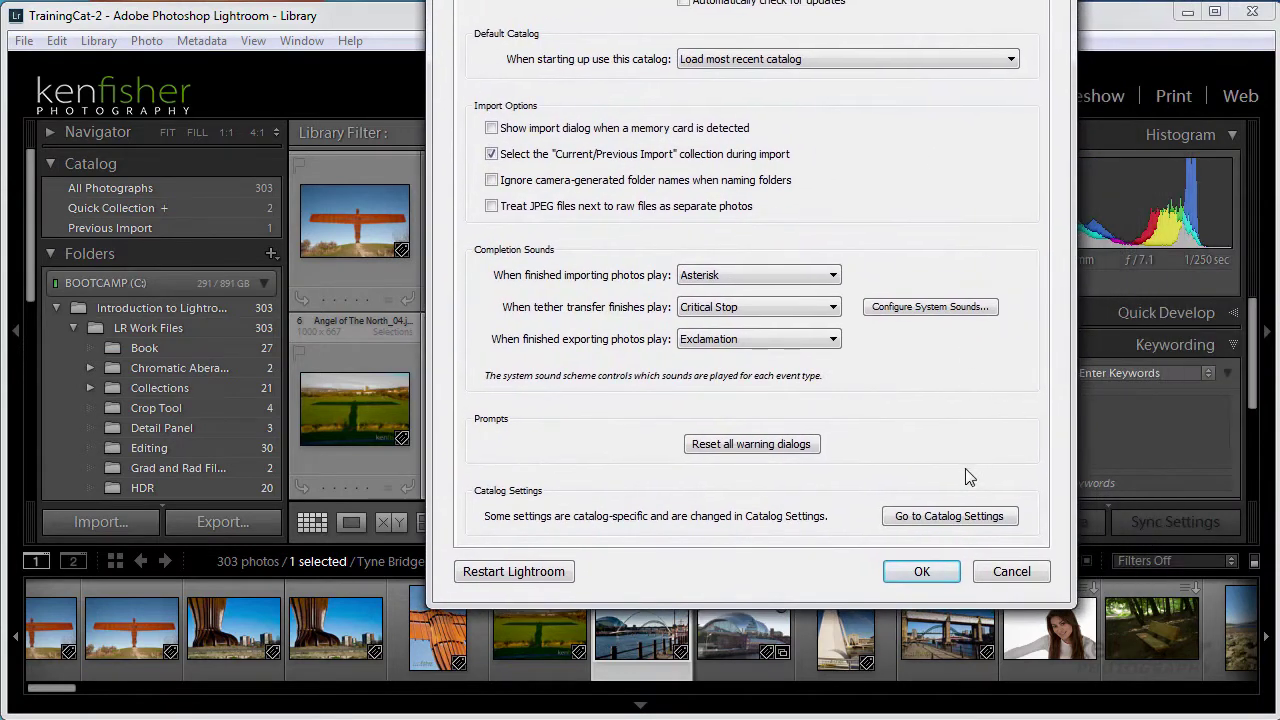
pyautogui.click(945, 516)
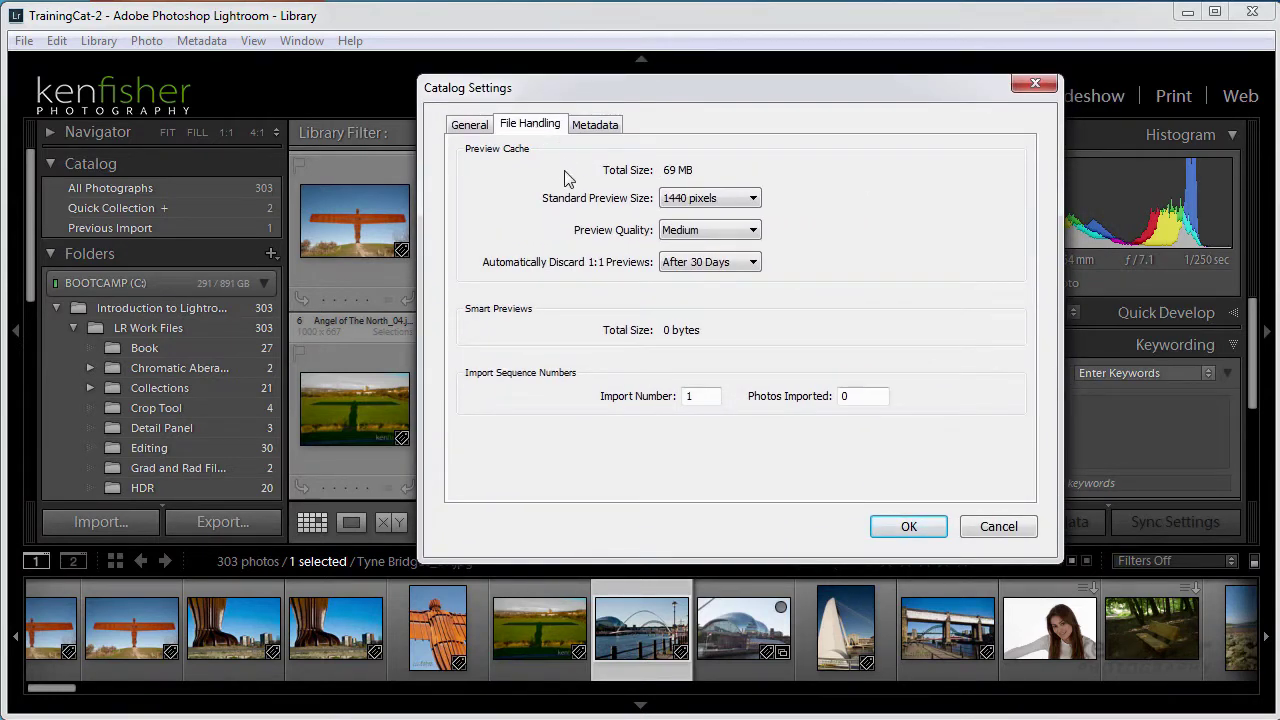
pyautogui.click(755, 199)
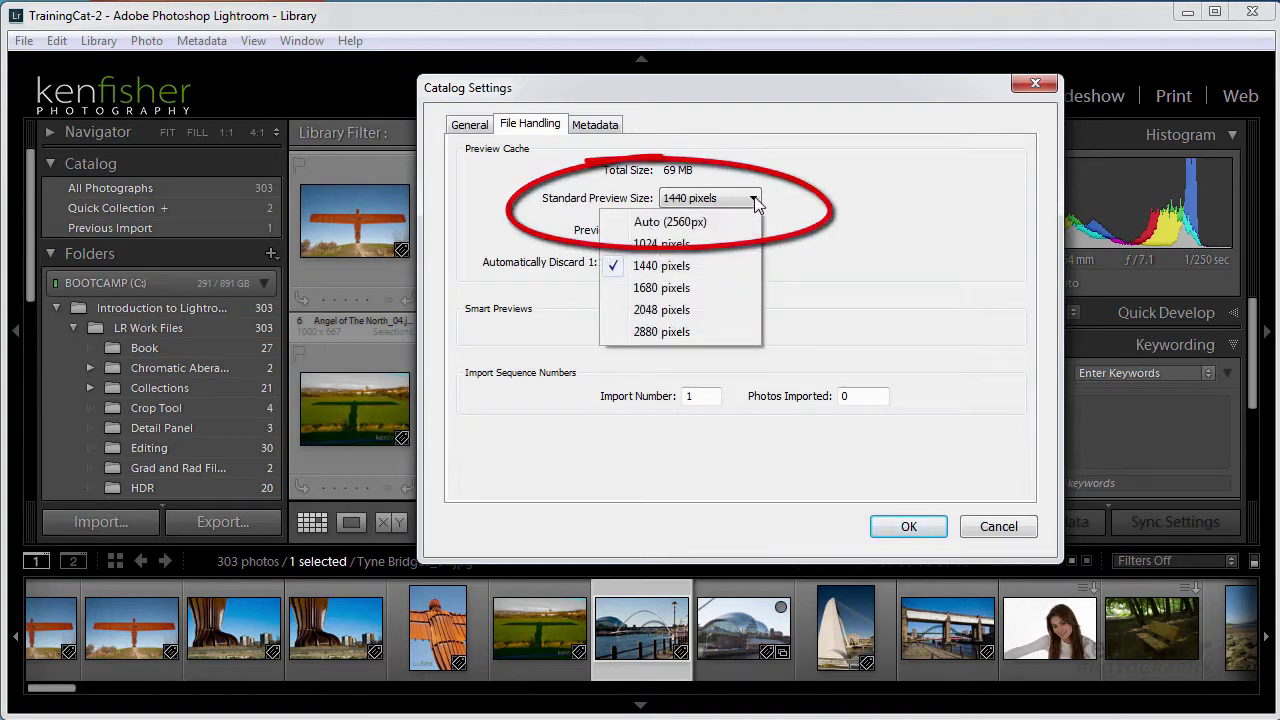
pyautogui.click(686, 223)
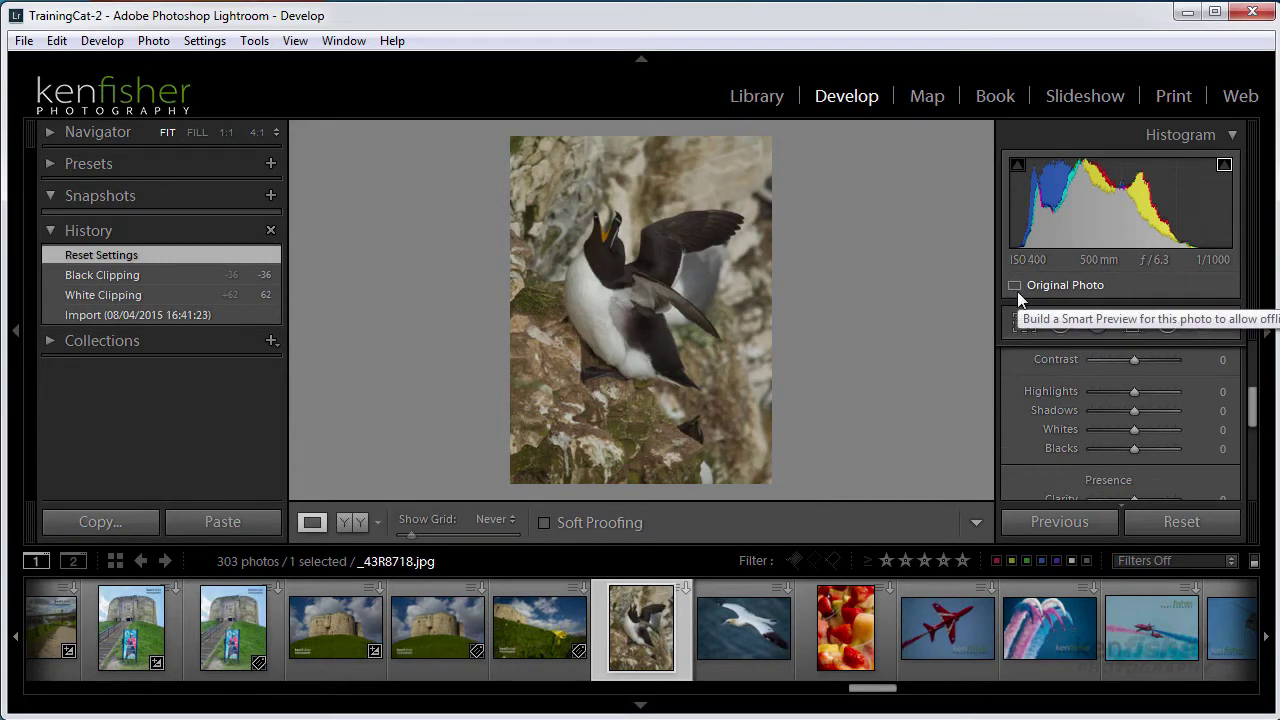
# - Automatically set the Whites and Blacks of the black-and-white bird photo in the Develop module
pyautogui.press('shift')
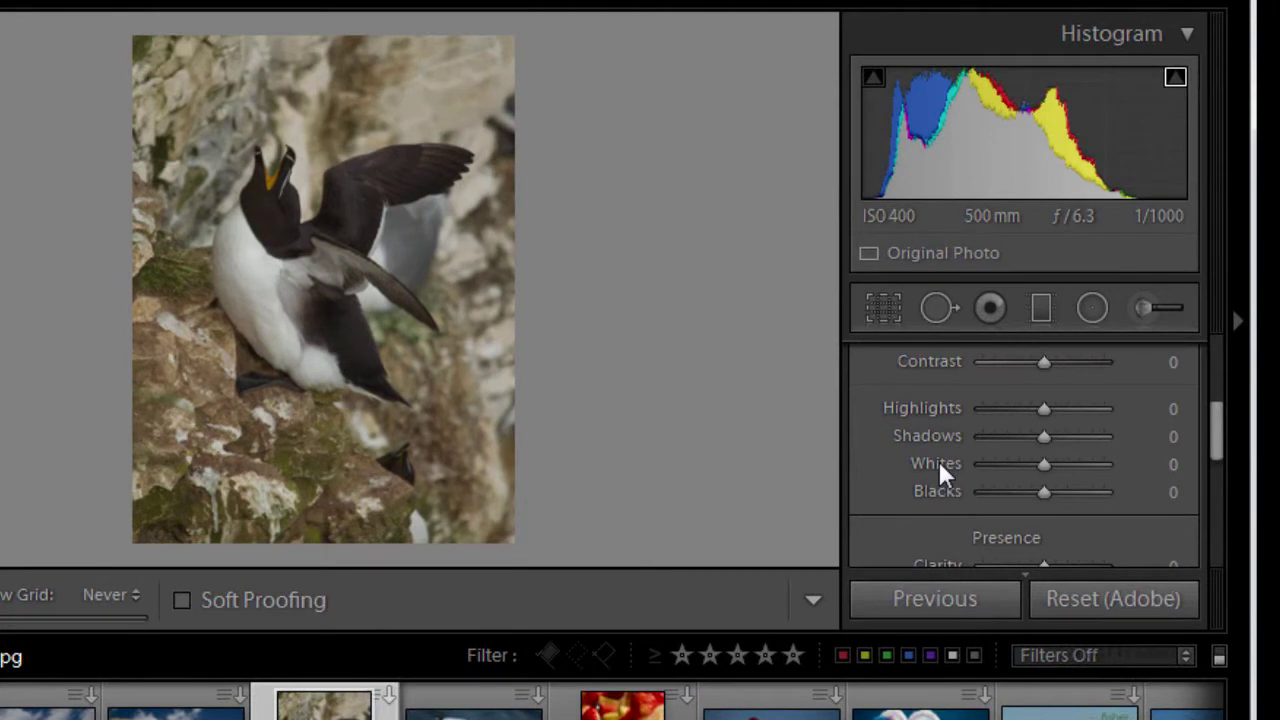
pyautogui.keyDown('shift'); pyautogui.doubleClick(935, 462); pyautogui.keyUp('shift')
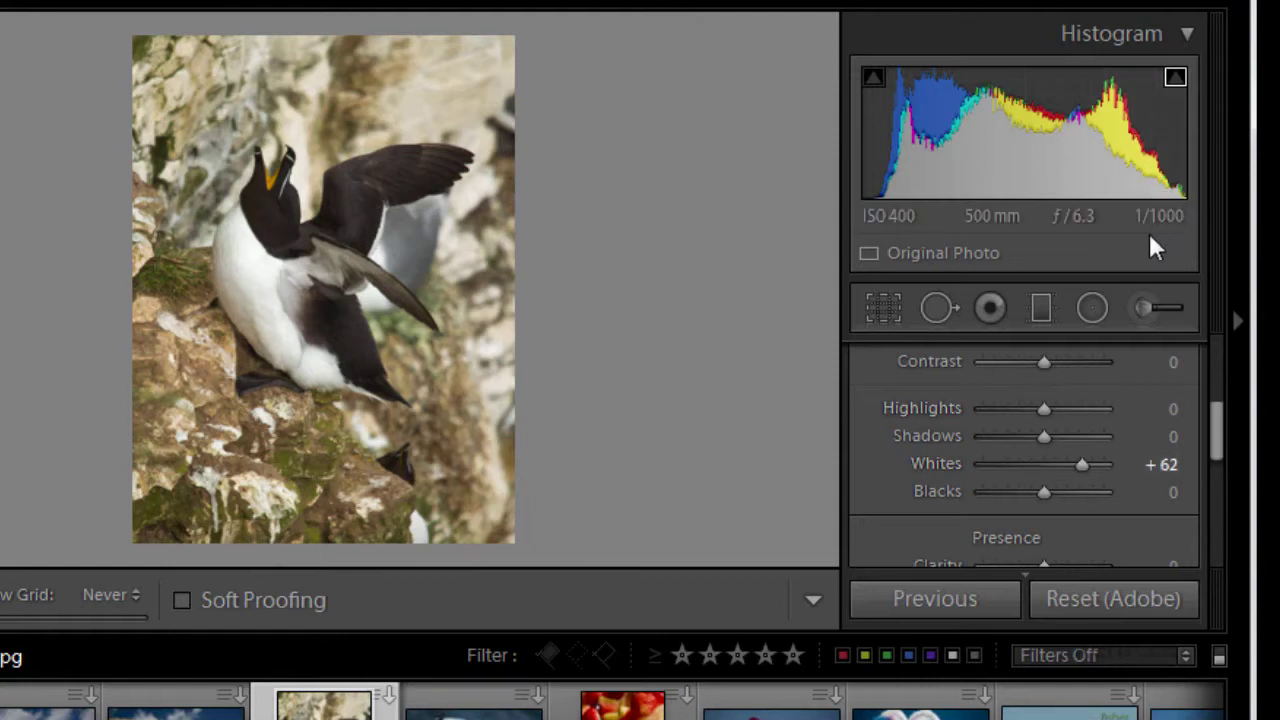
pyautogui.press('shift')
pyautogui.keyDown('shift'); pyautogui.doubleClick(936, 489); pyautogui.keyUp('shift')
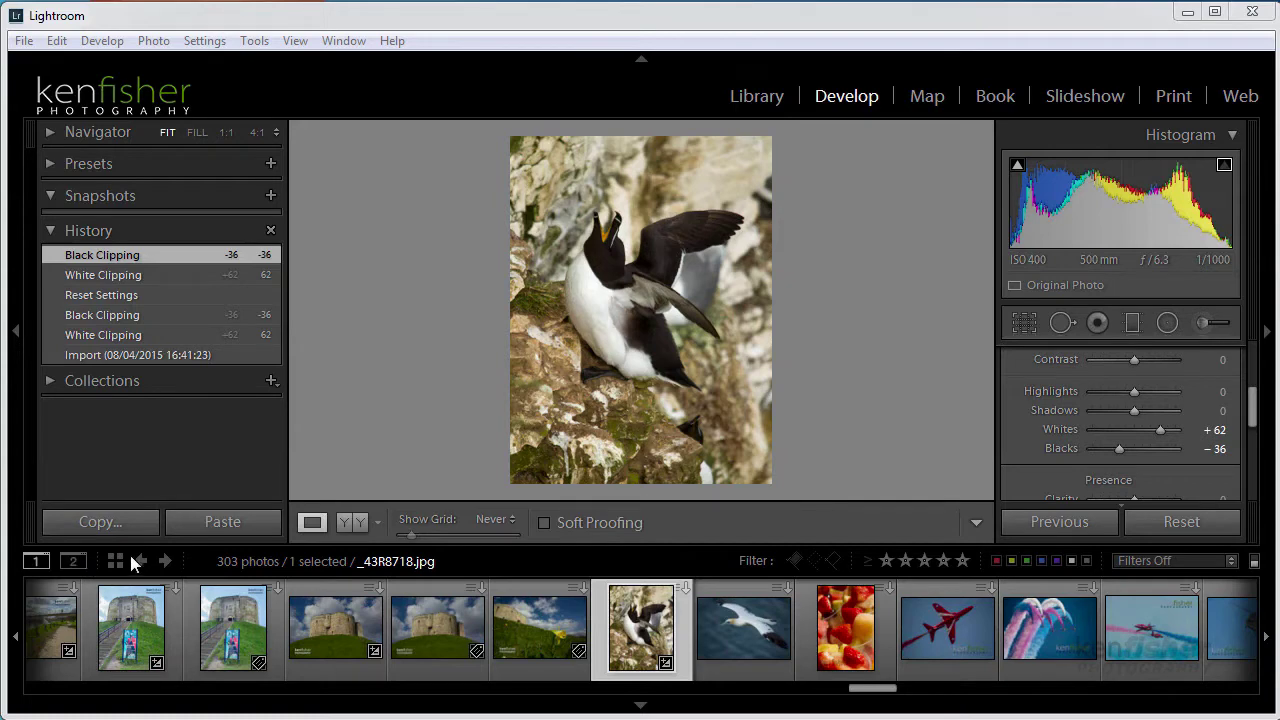
# - Start a photo import from the Library and have the imported photos added to a new collection named Test
pyautogui.click(751, 100)
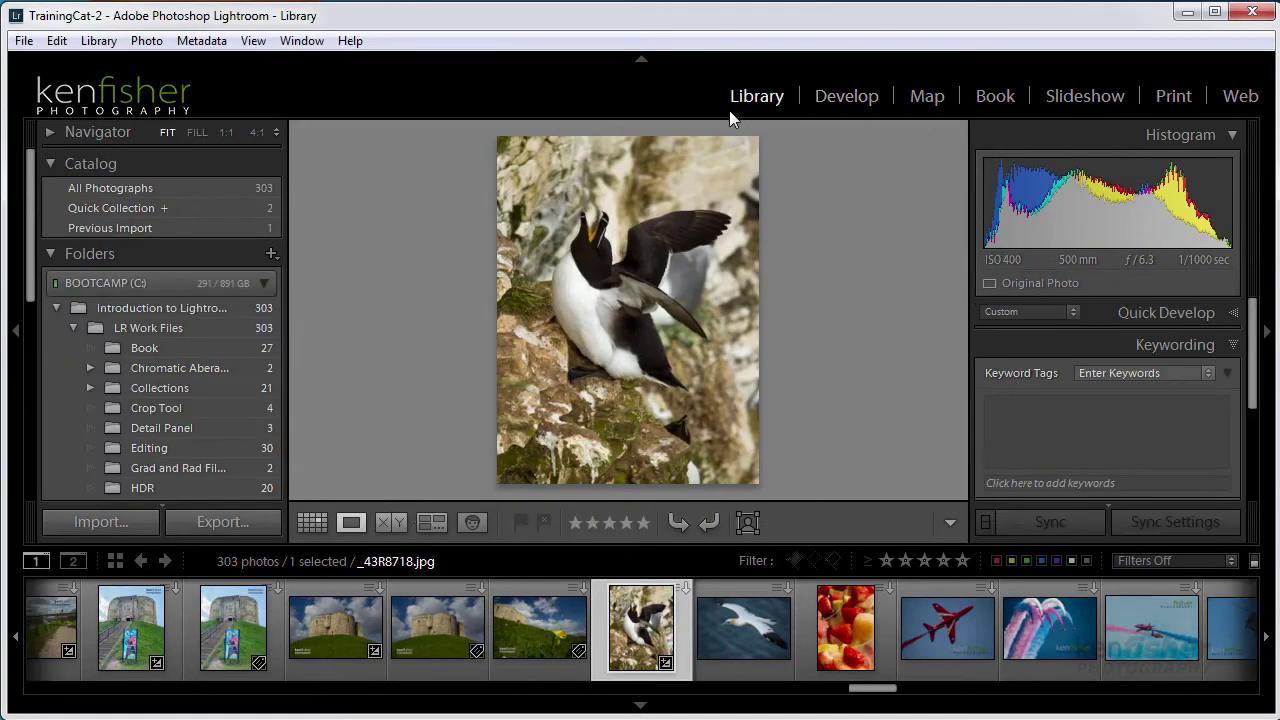
pyautogui.click(113, 523)
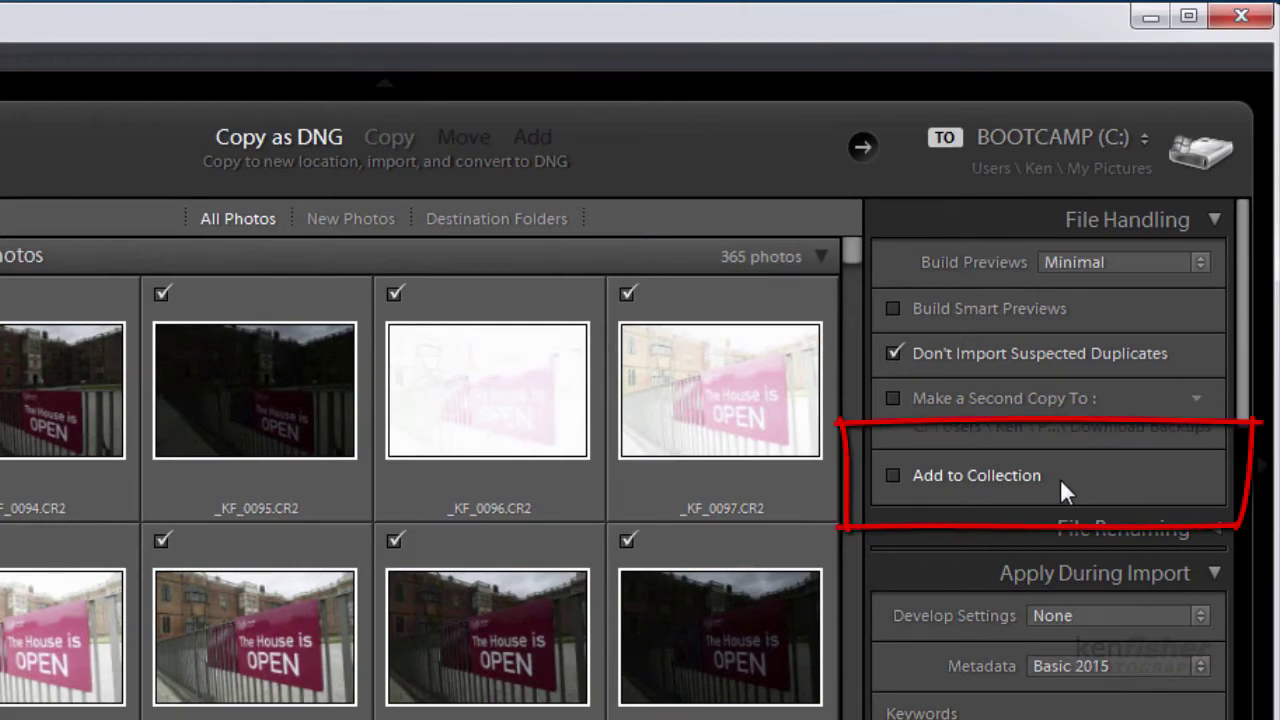
pyautogui.click(892, 476)
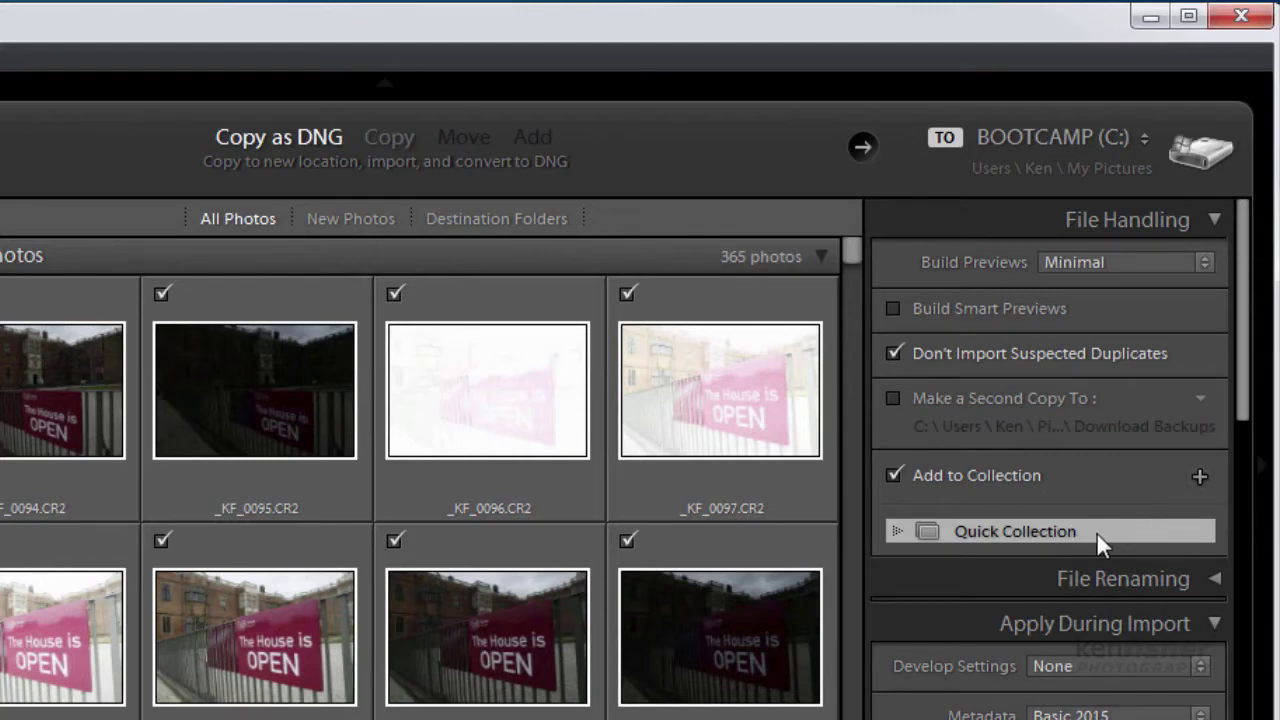
pyautogui.click(1199, 477)
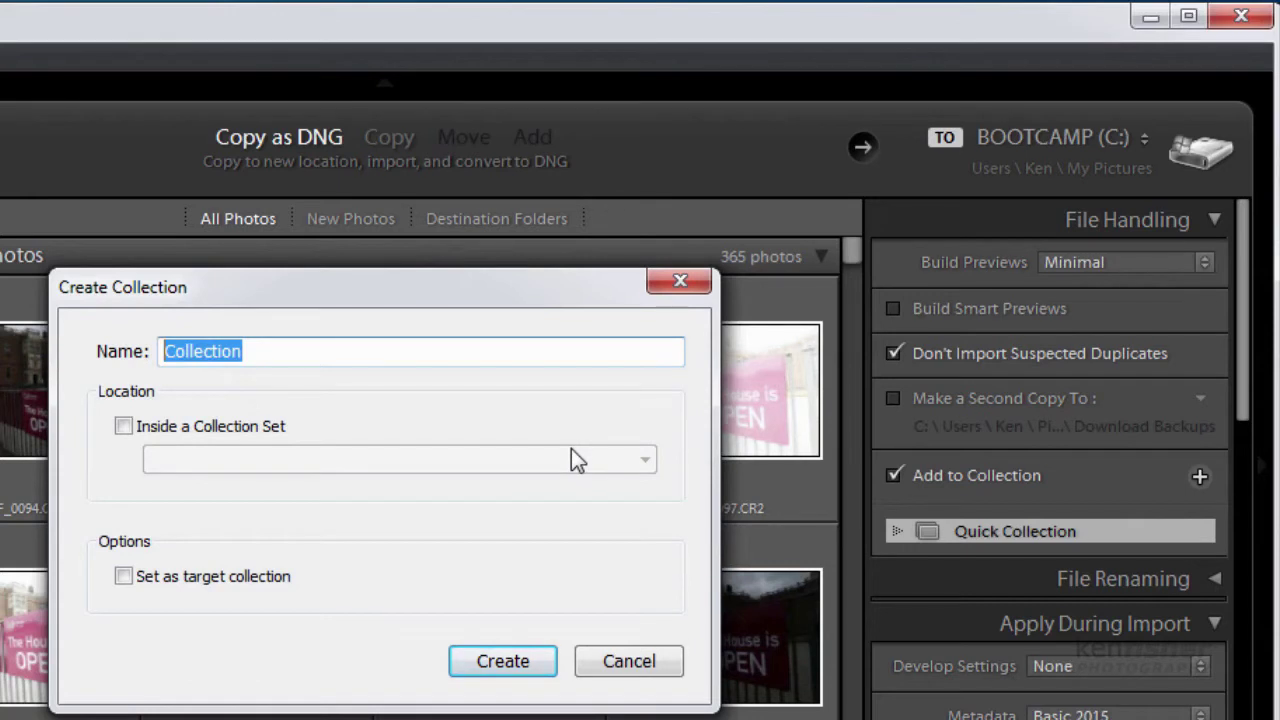
pyautogui.write('Test')
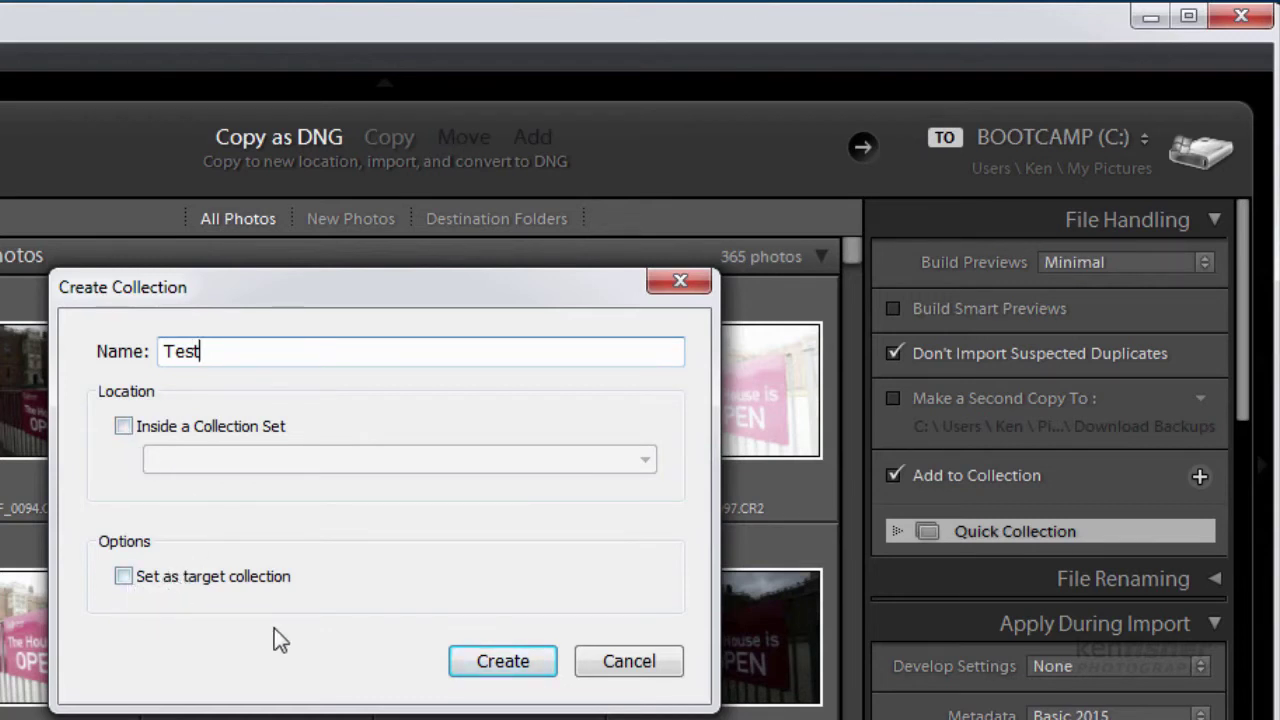
pyautogui.click(490, 665)
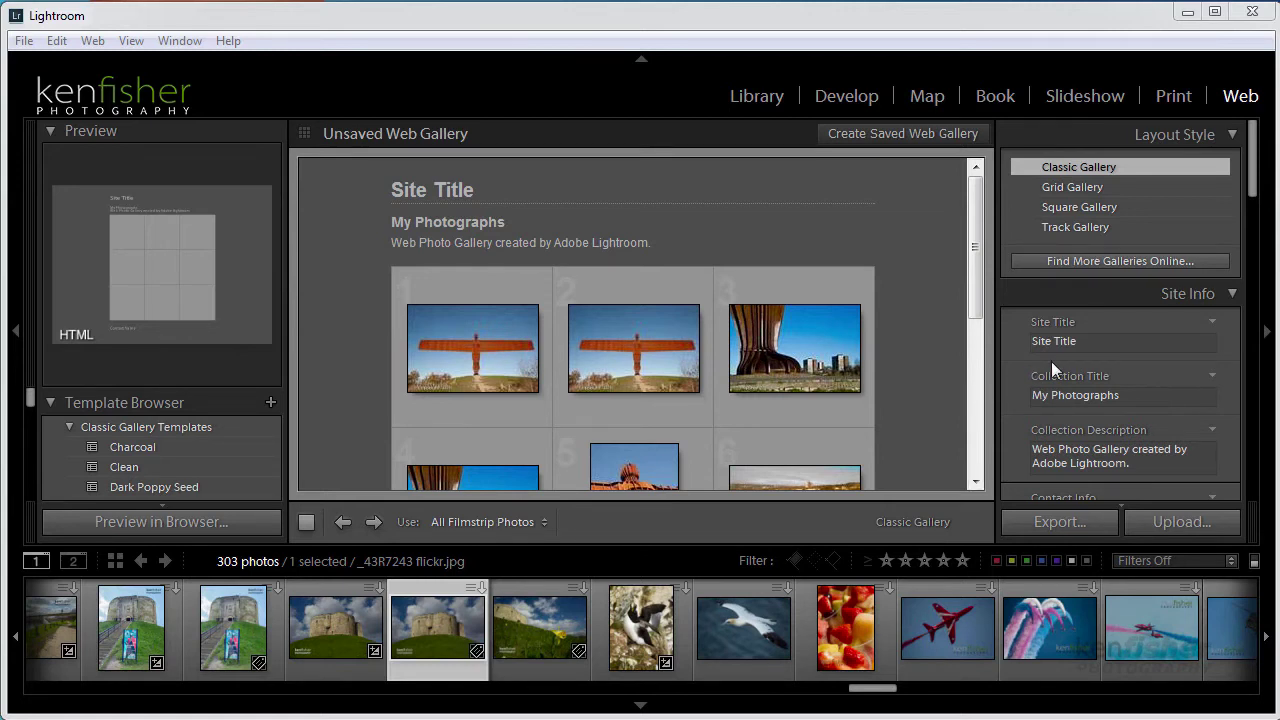
# - Try the Grid Gallery, Square Gallery and Track Gallery layouts on the web gallery and look through each one
pyautogui.click(1073, 186)
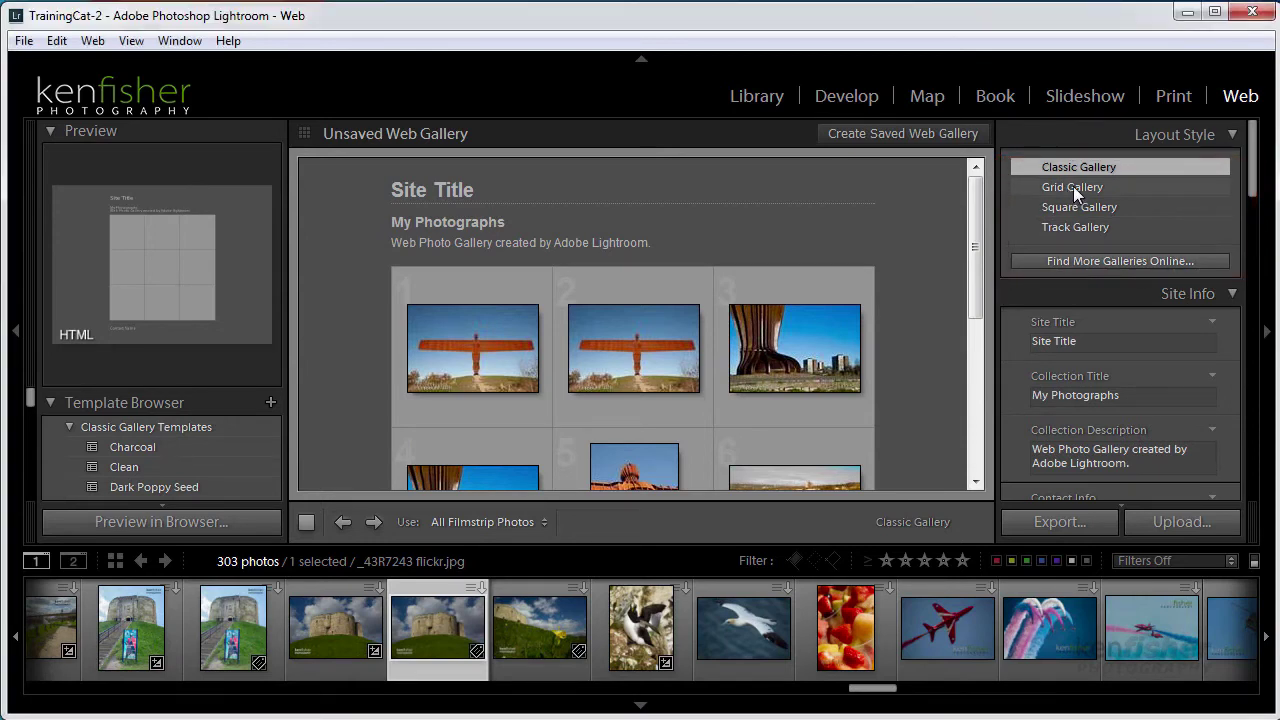
pyautogui.moveTo(967, 361); pyautogui.dragTo(970, 230)
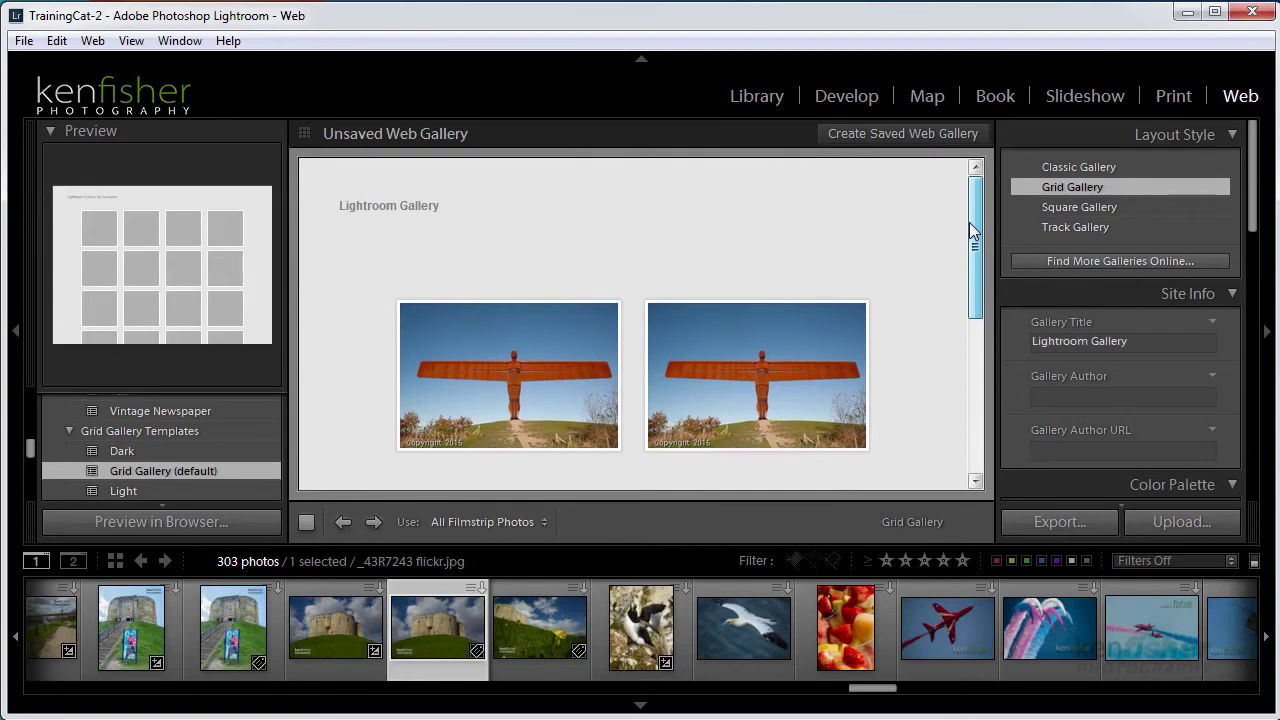
pyautogui.click(1076, 205)
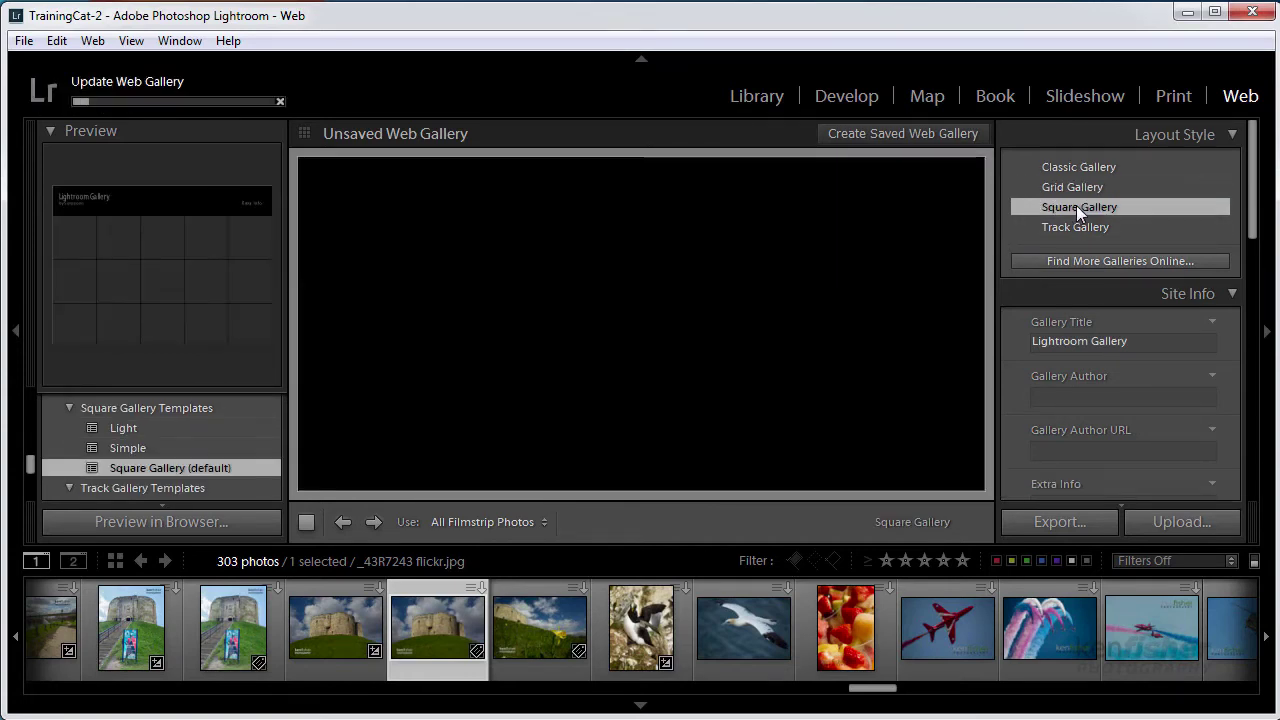
pyautogui.moveTo(981, 222); pyautogui.dragTo(980, 471)
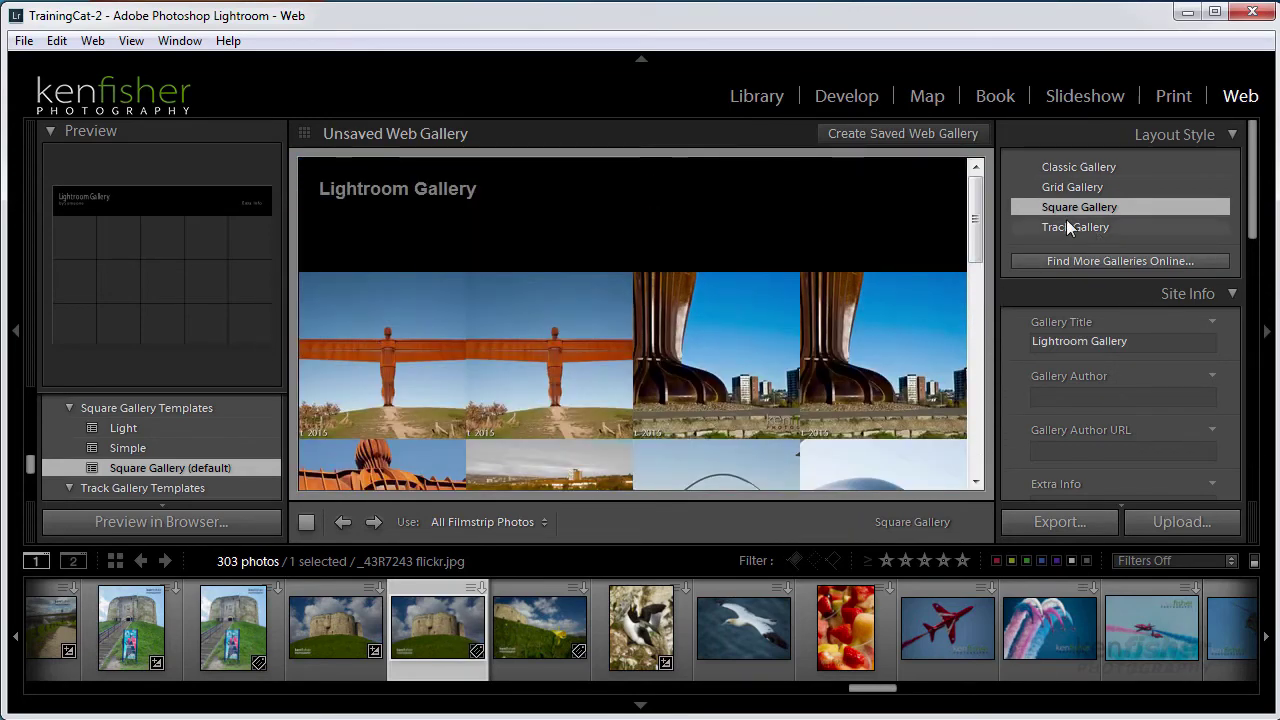
pyautogui.click(1079, 227)
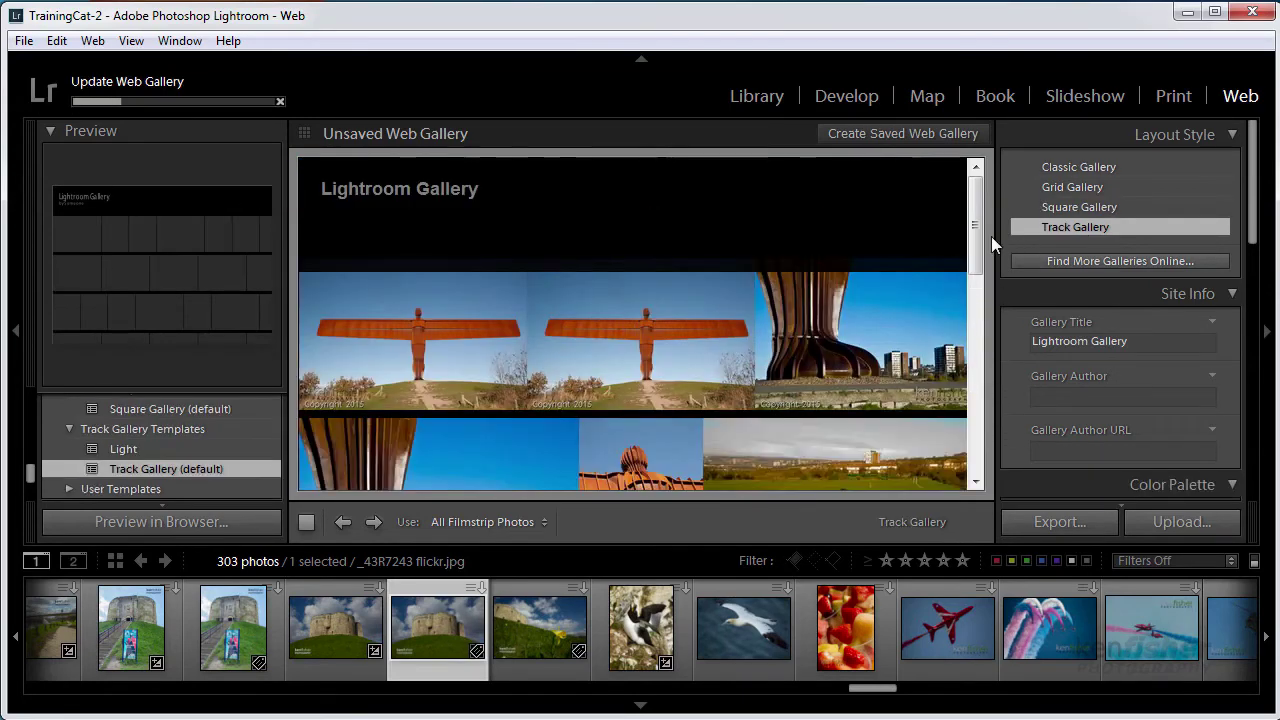
pyautogui.moveTo(978, 228)
pyautogui.mouseDown()
pyautogui.moveTo(976, 330)
pyautogui.moveTo(978, 226)
pyautogui.mouseUp()
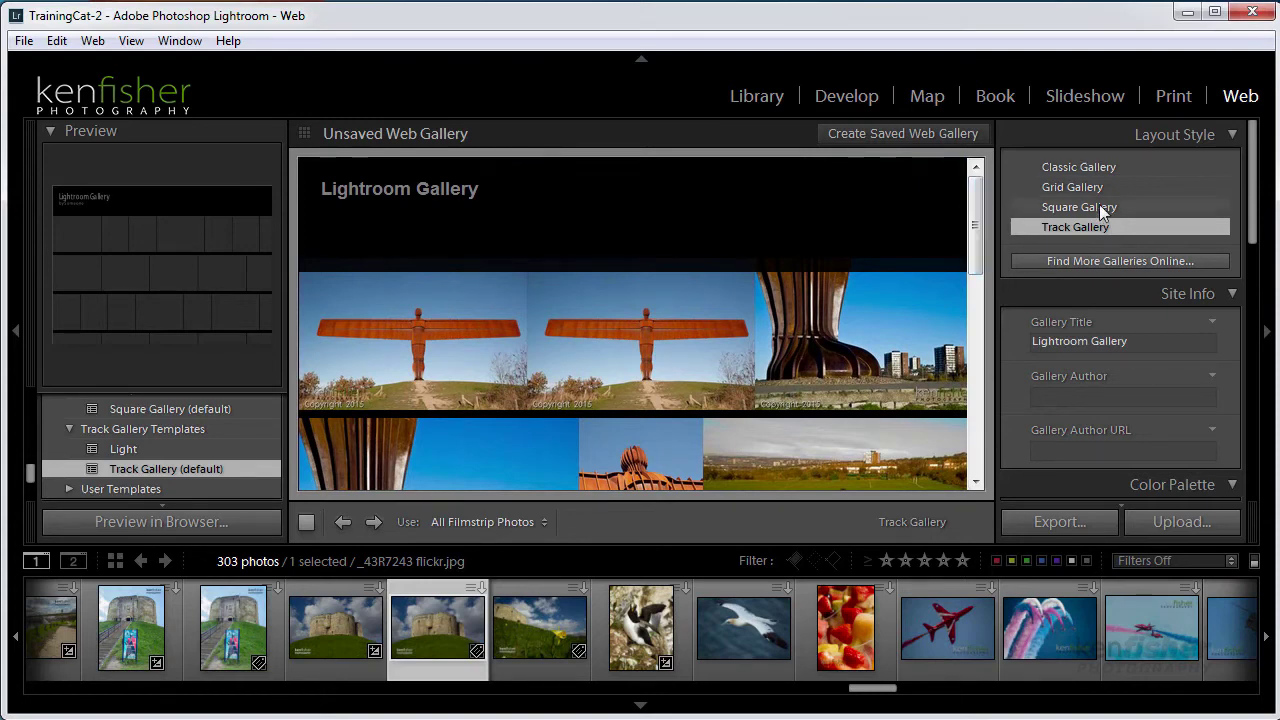
# - Set the web gallery layout to Classic Gallery and try its Clean and Dark Poppy Seed templates
pyautogui.click(1116, 165)
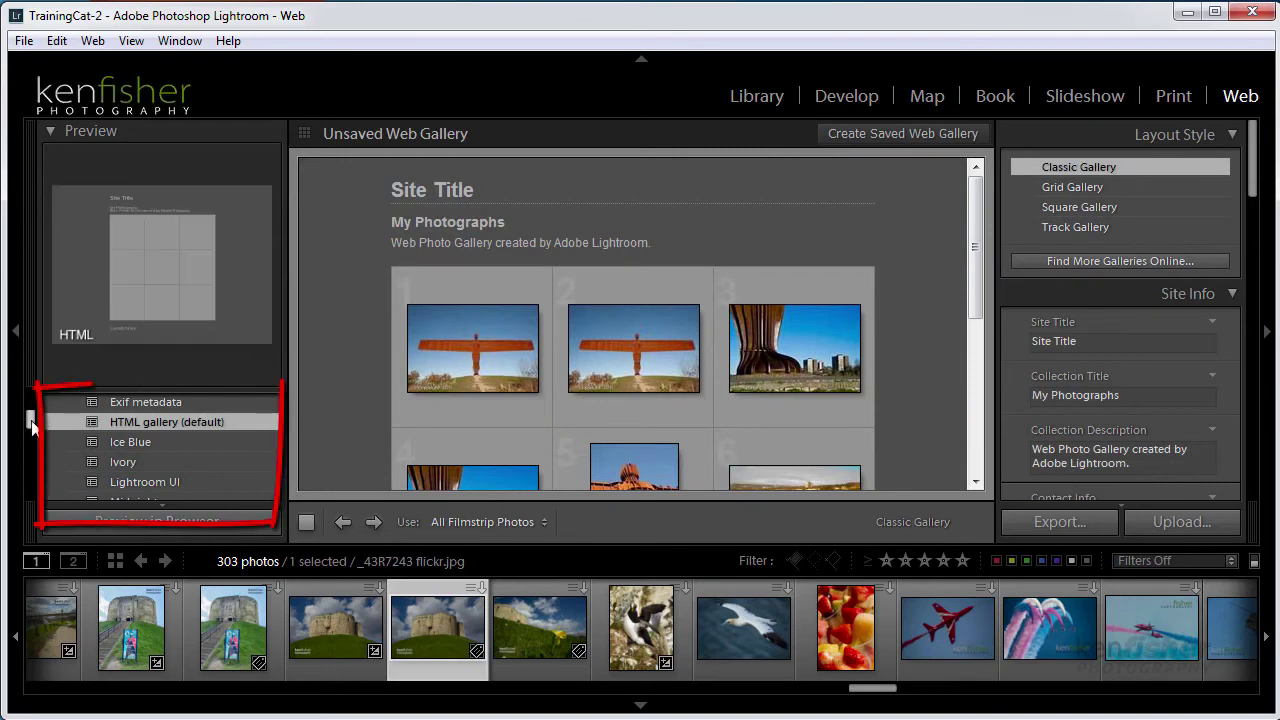
pyautogui.scroll(5, 47, 423)
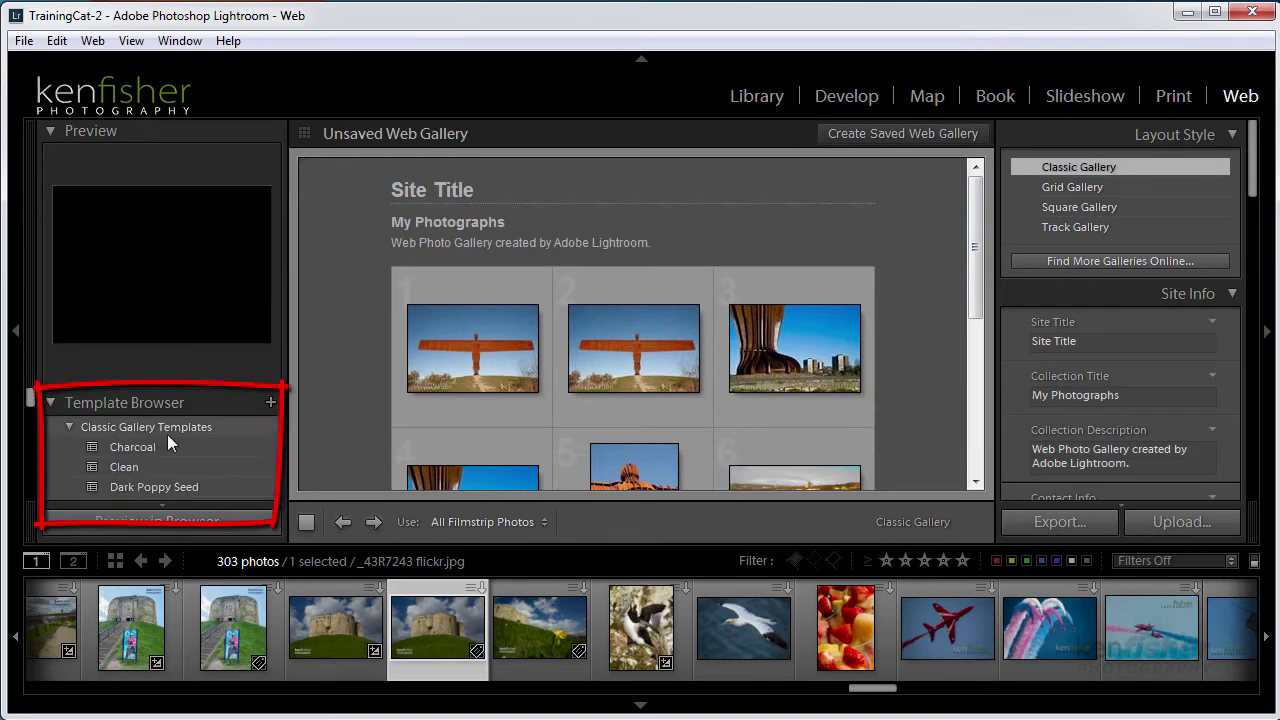
pyautogui.click(162, 466)
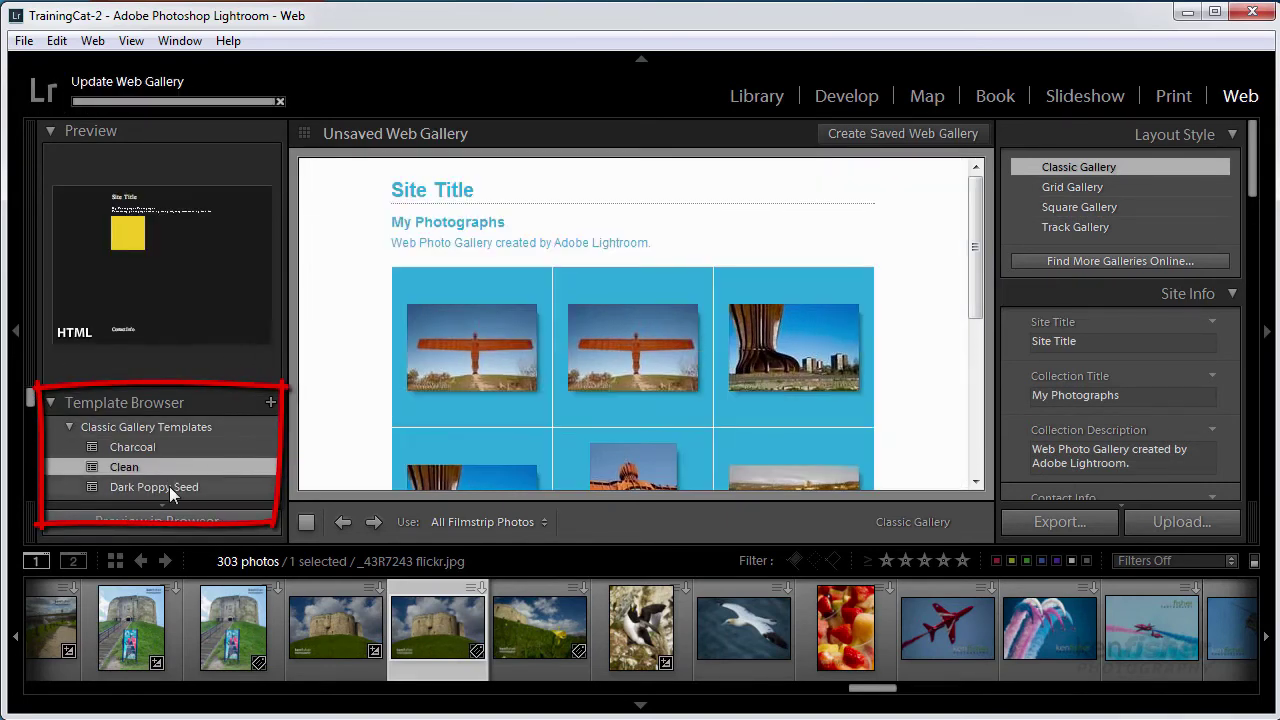
pyautogui.click(169, 486)
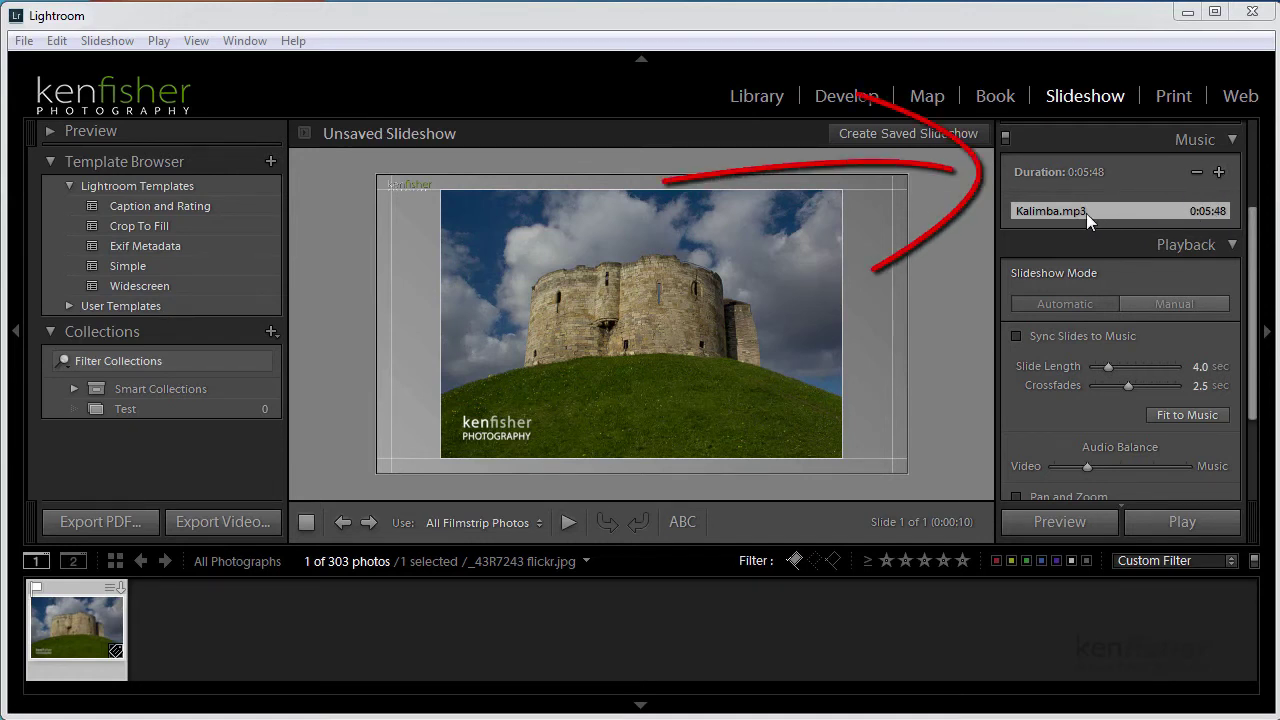
# - Add the Sleep Away track from the Sample Music folder to the slideshow's music list
pyautogui.click(1219, 172)
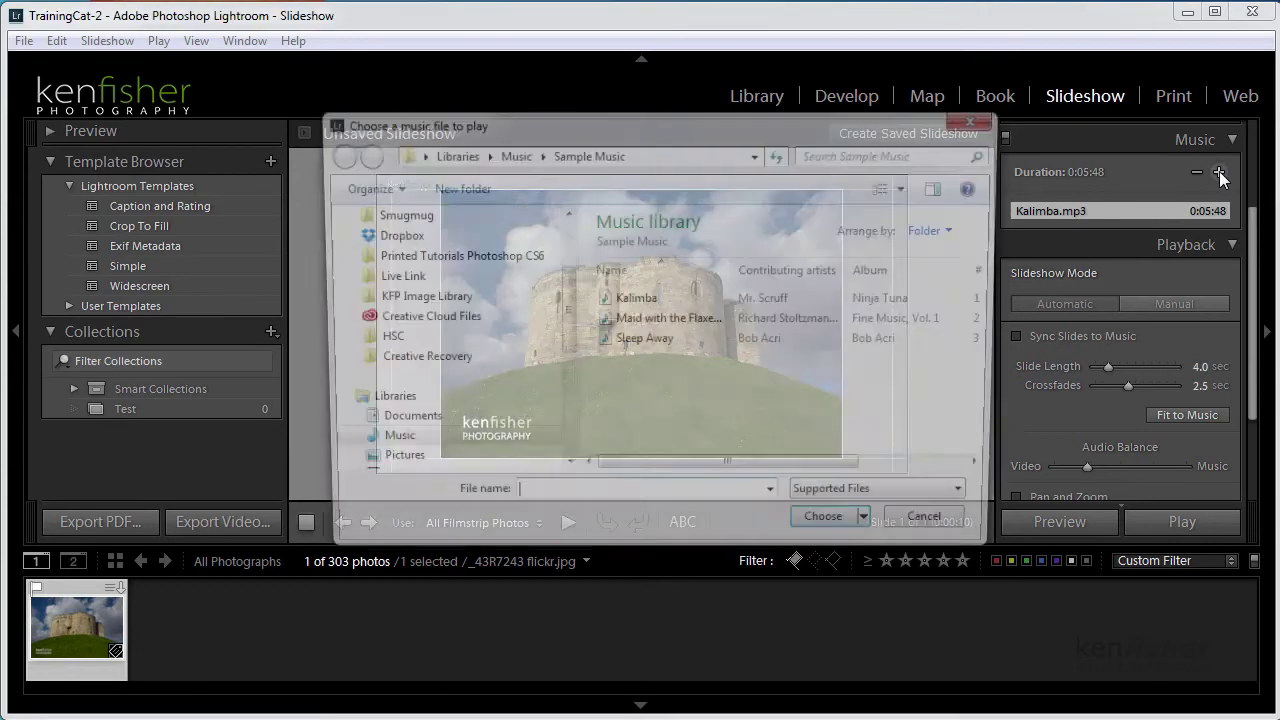
pyautogui.click(640, 342)
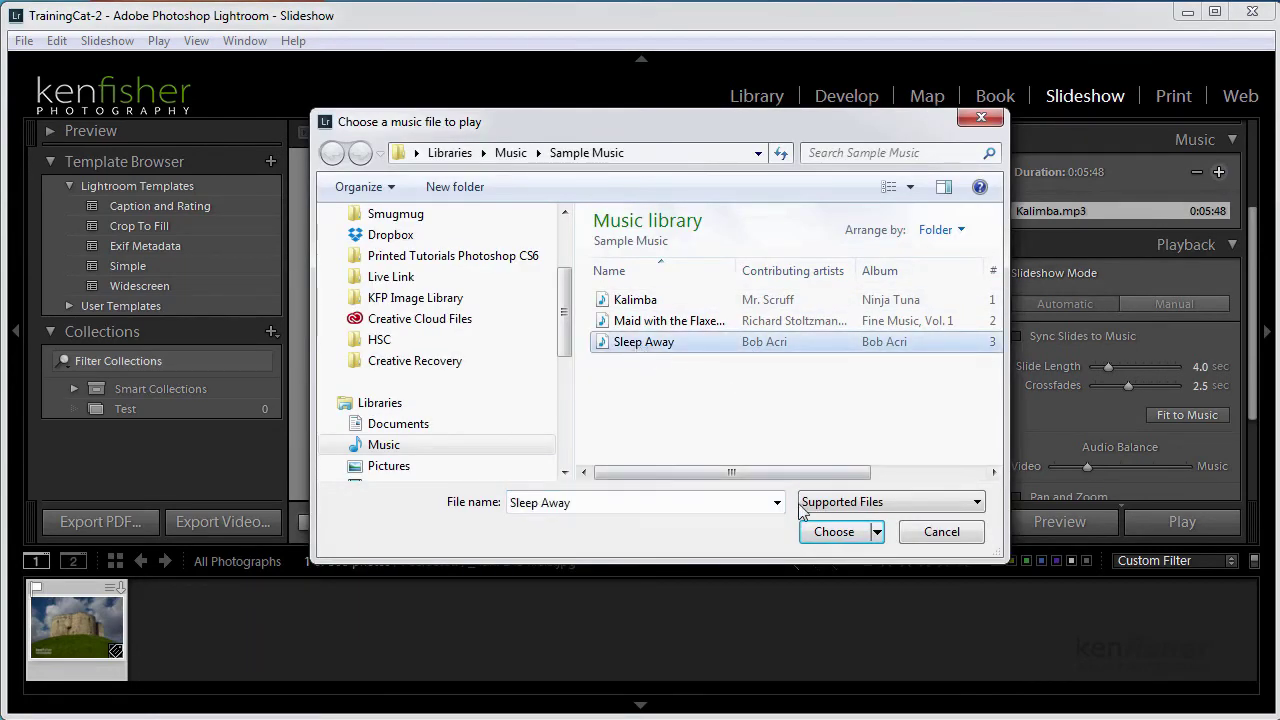
pyautogui.click(830, 532)
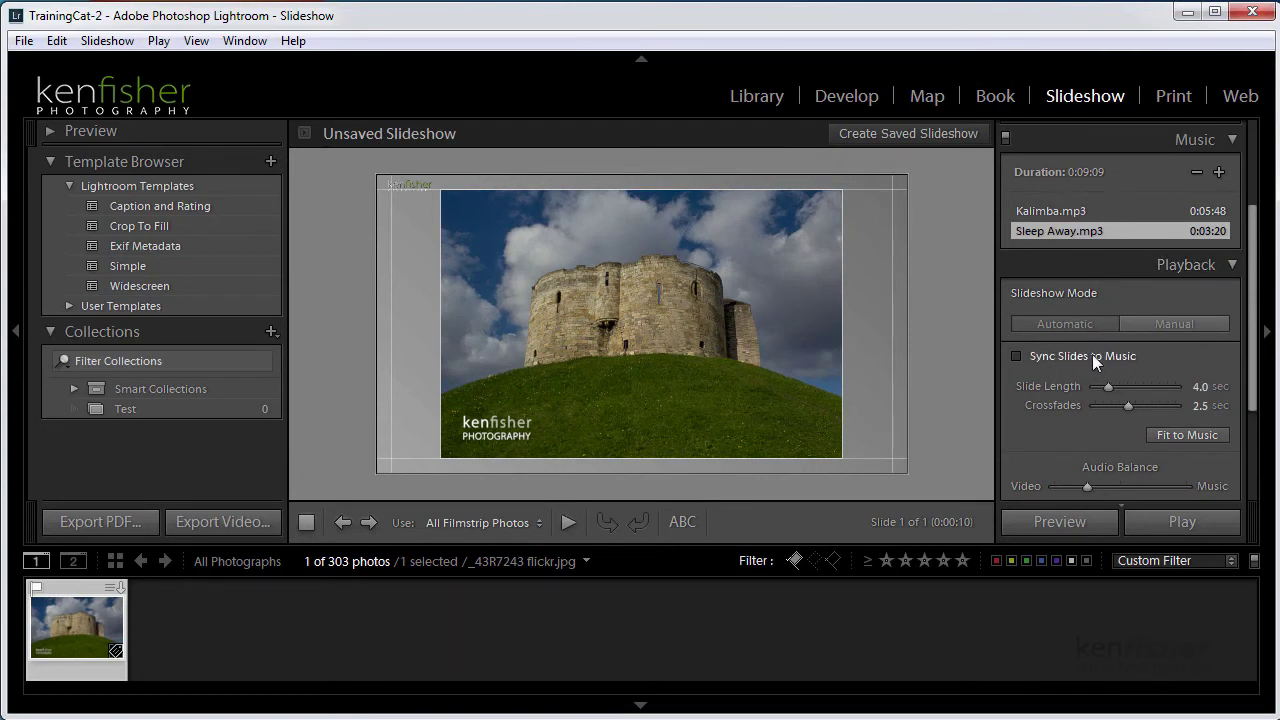
# - Enable Sync Slides to Music and Pan and Zoom for the slideshow, and preview it
pyautogui.click(1016, 356)
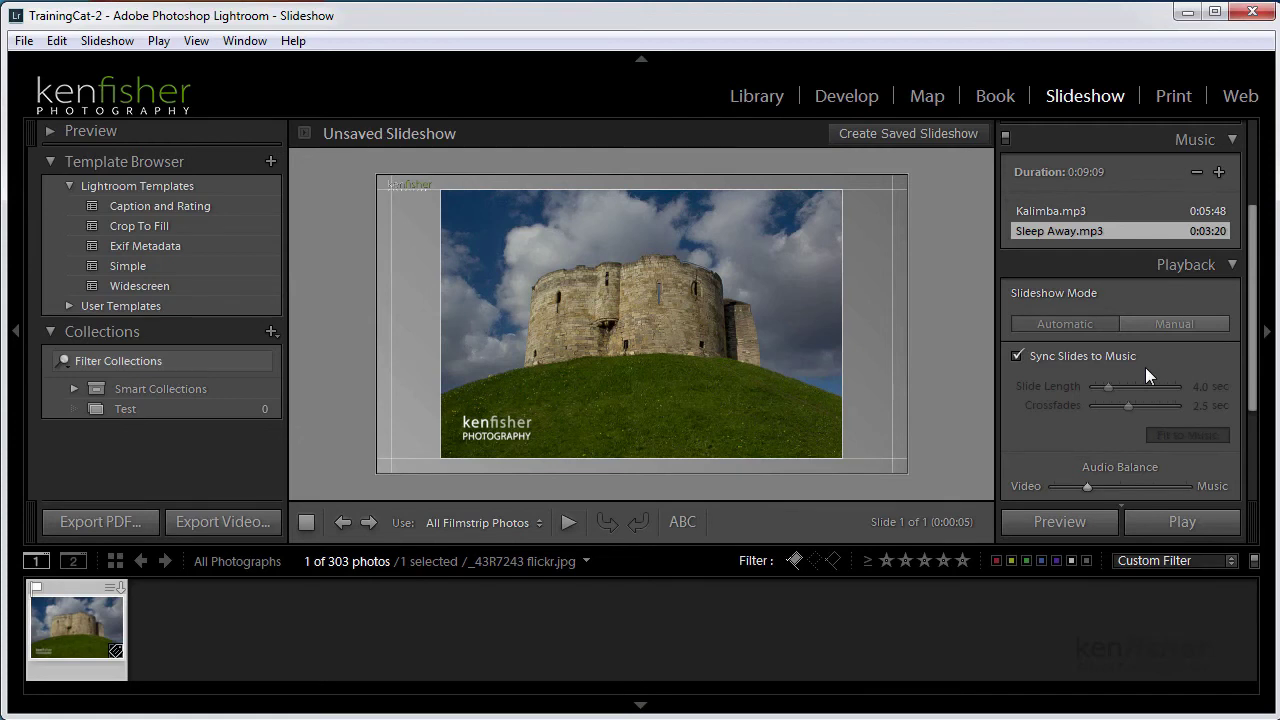
pyautogui.moveTo(1256, 362); pyautogui.dragTo(1264, 457)
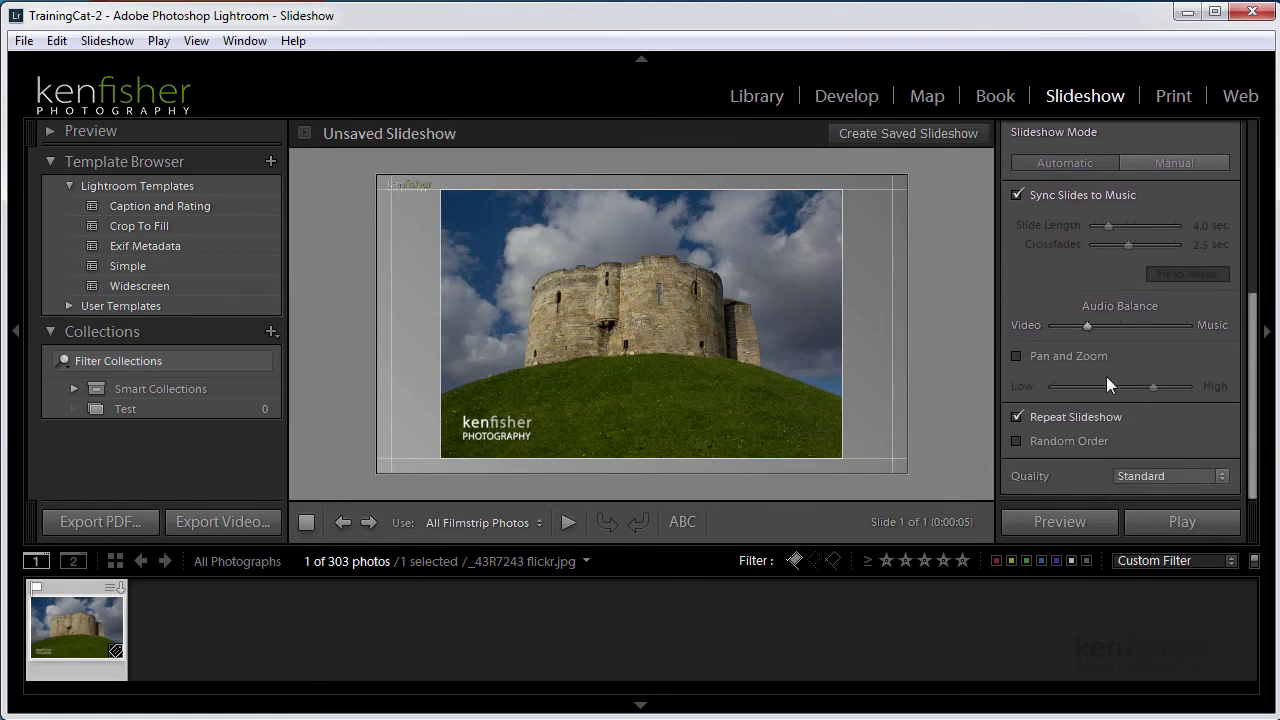
pyautogui.click(1016, 355)
pyautogui.click(1063, 523)
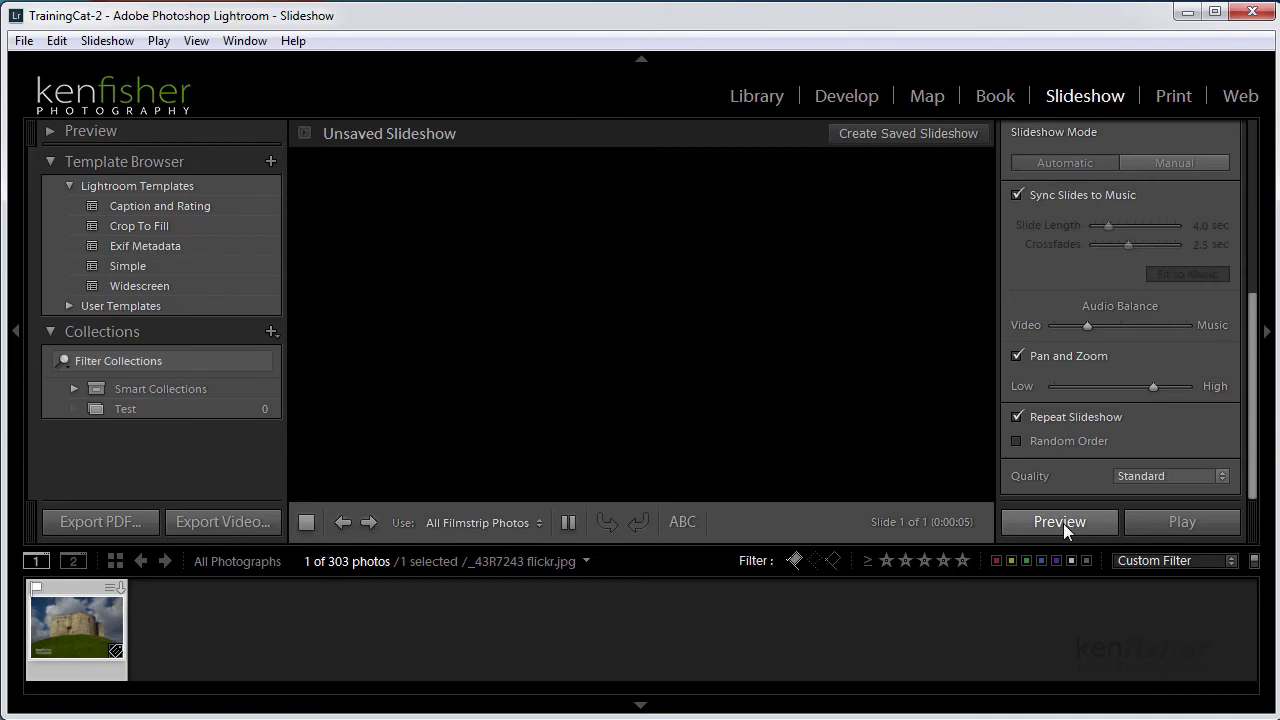
# - Try a low Pan and Zoom amount for the slideshow, near the Low end of its range, and preview the result
pyautogui.click(1063, 523)
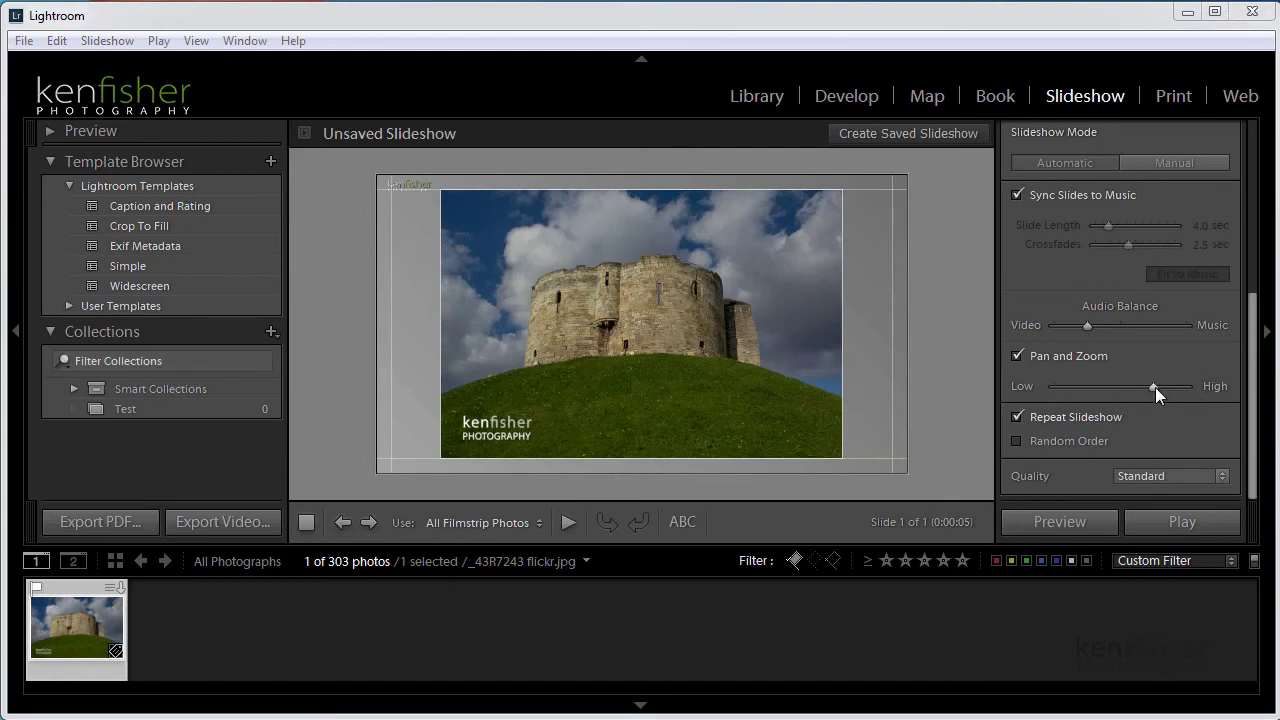
pyautogui.moveTo(1152, 386); pyautogui.dragTo(1075, 386)
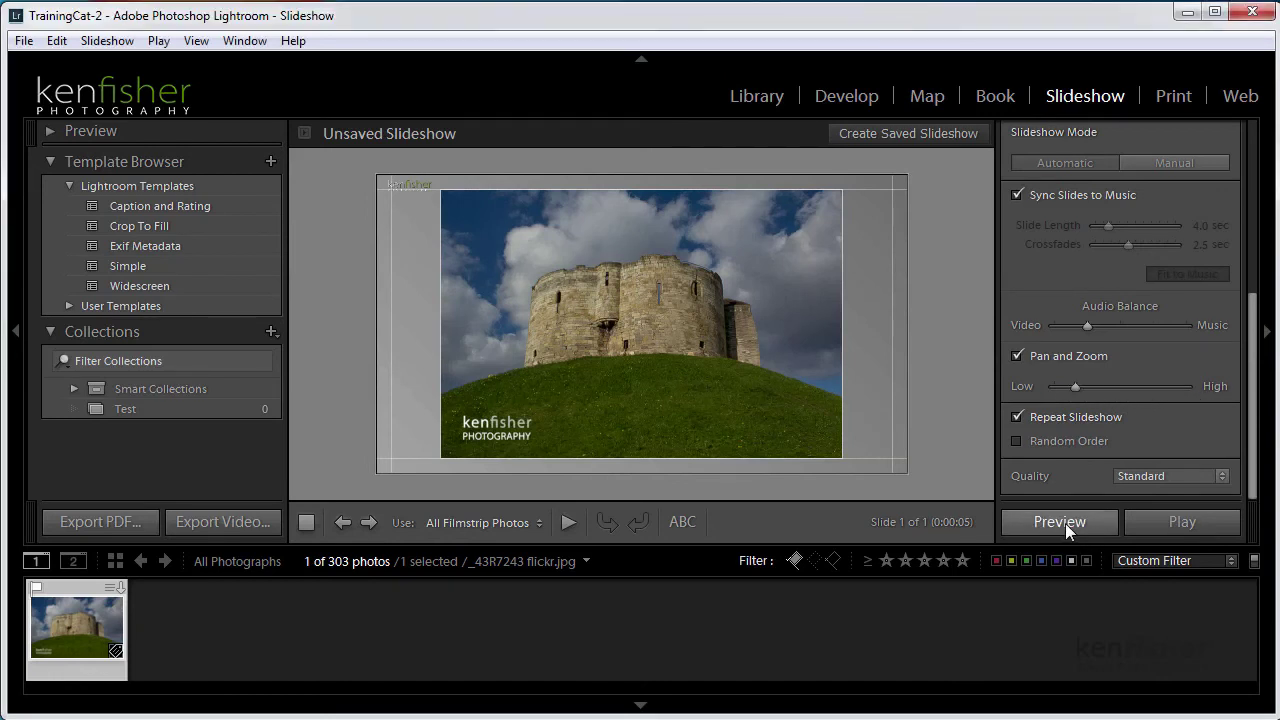
pyautogui.click(1063, 522)
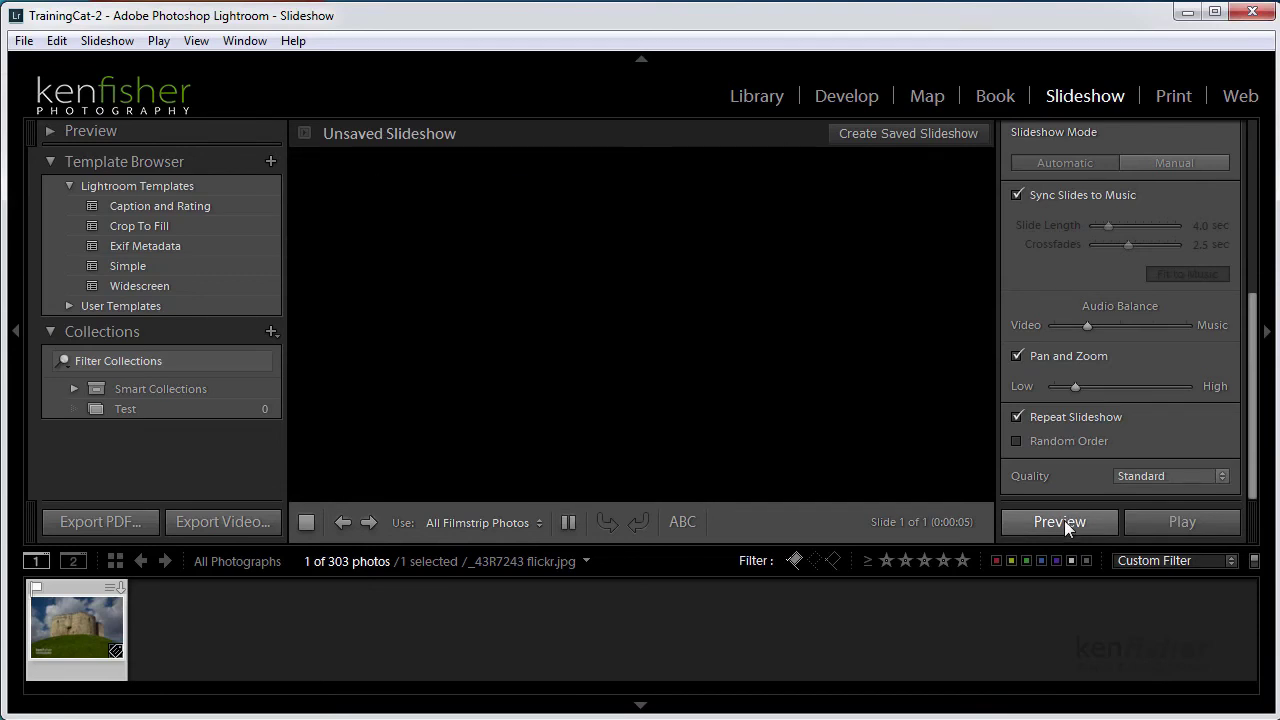
pyautogui.click(1063, 519)
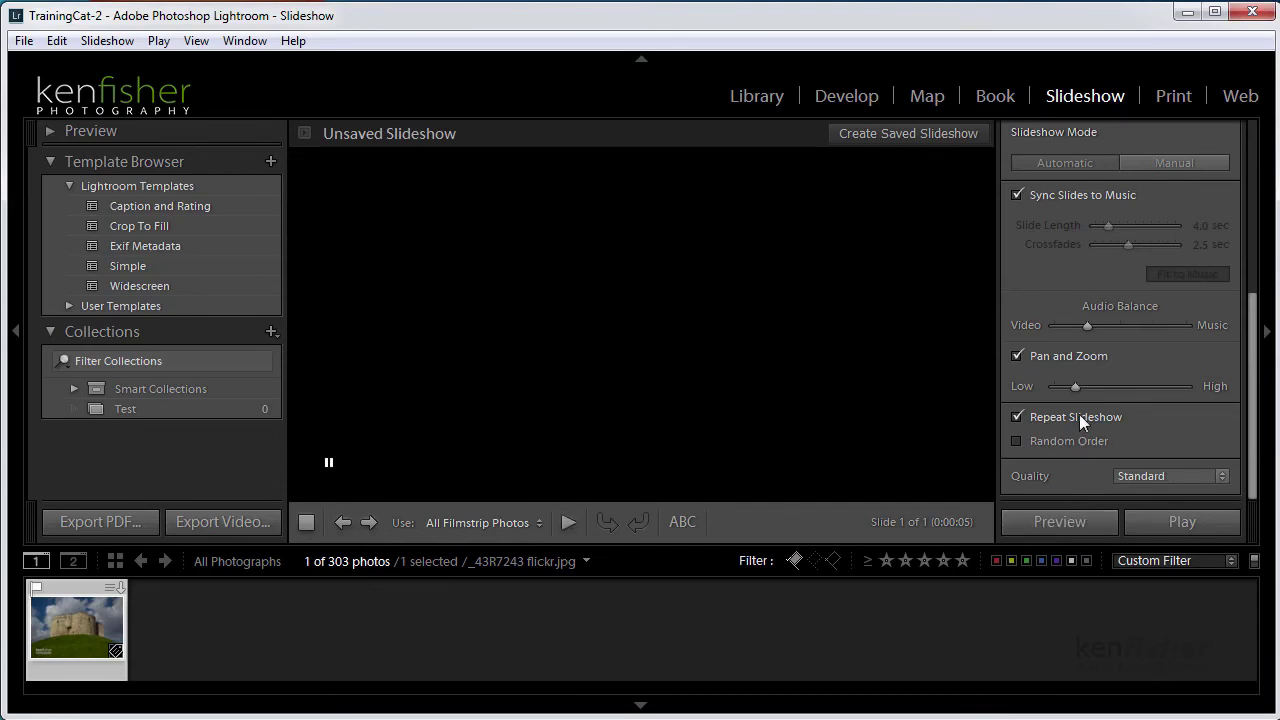
# - Raise the slideshow's Pan and Zoom amount to nearly the High end of its range, preview the result, and stop the preview
pyautogui.moveTo(1145, 392); pyautogui.dragTo(1191, 395)
pyautogui.click(1061, 520)
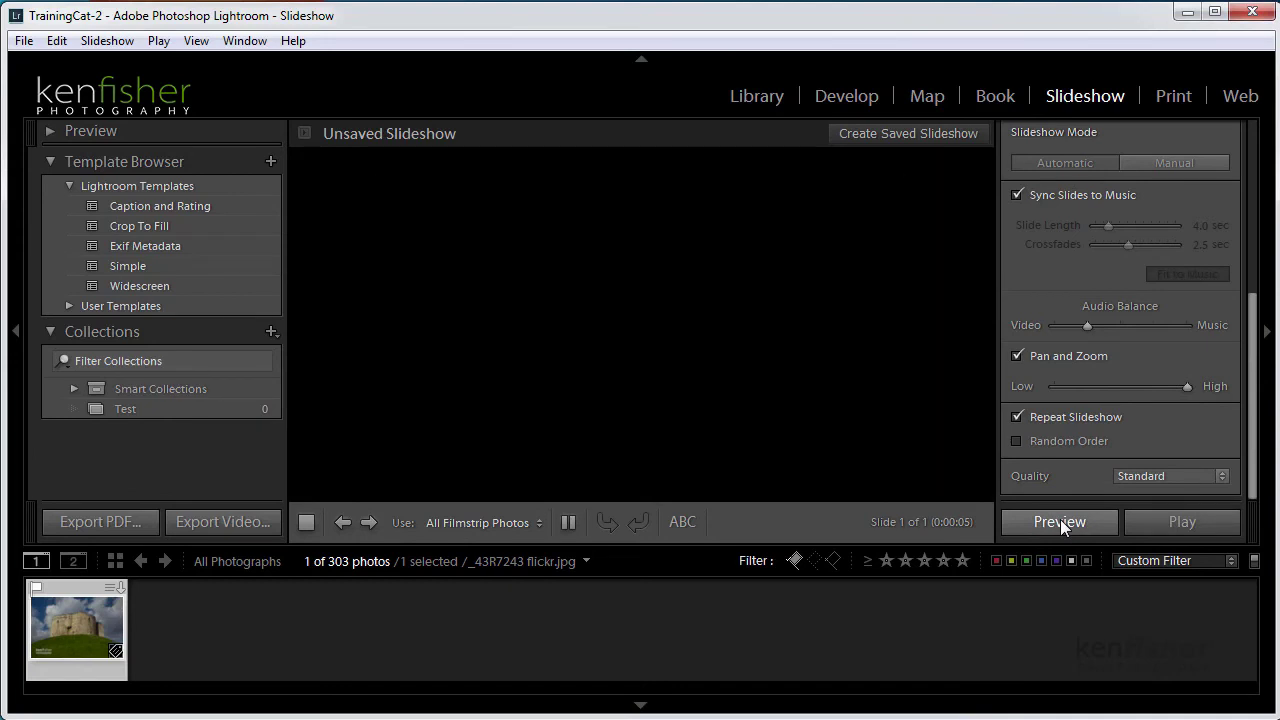
pyautogui.click(1060, 519)
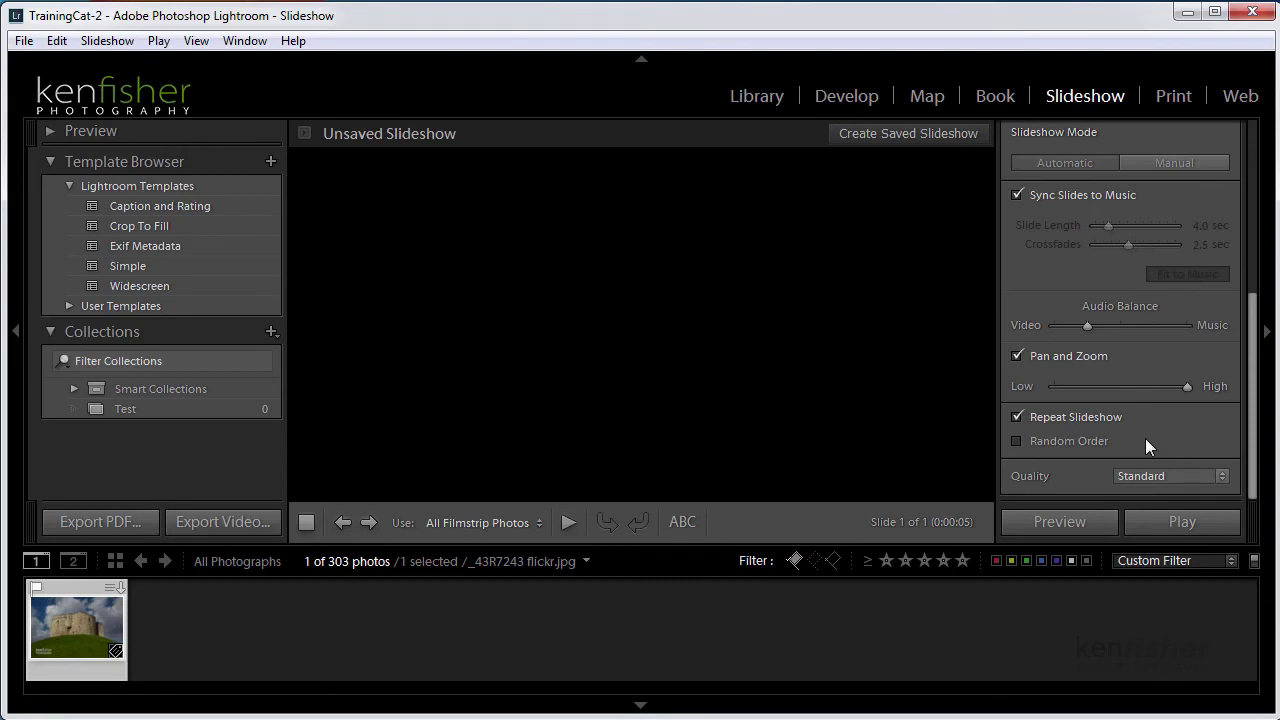